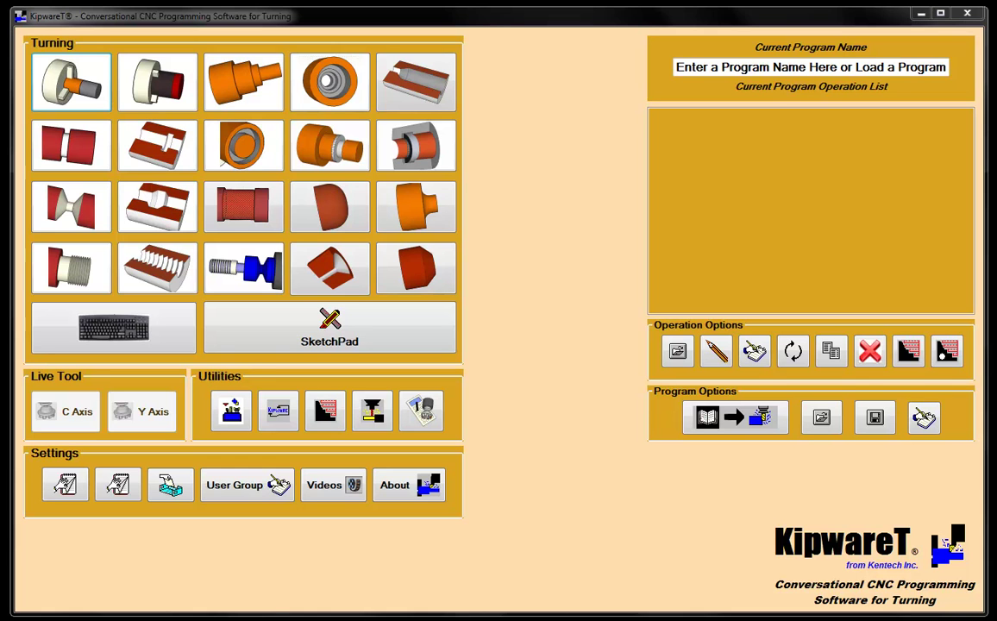
# - Bring up the example part drawing for reference
pyautogui.hotkey('alt', 'Tab')
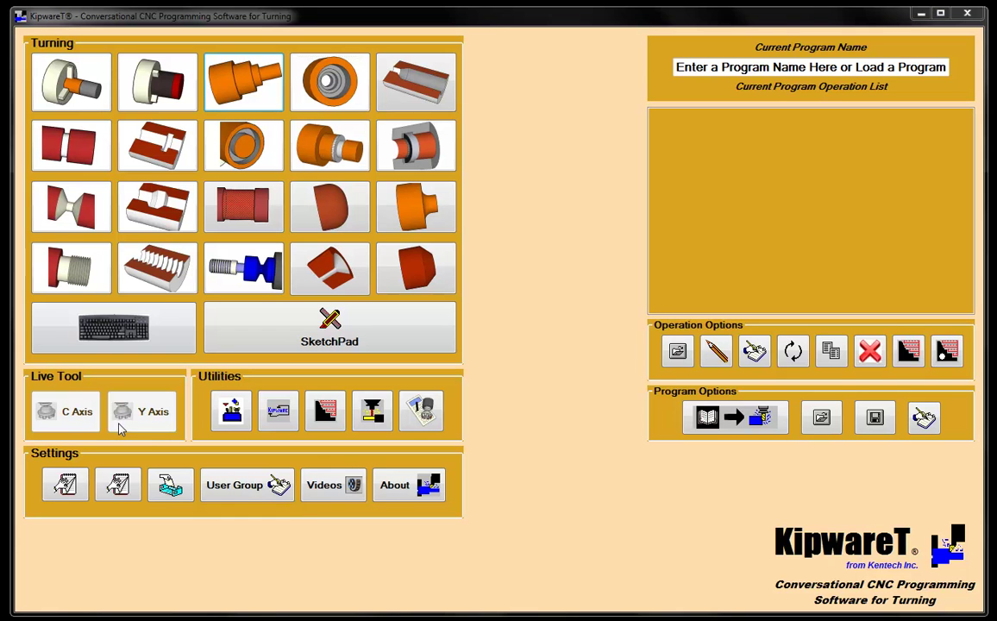
# - Start a simple OD turning operation and name it OD_Turning
pyautogui.click(244, 93)
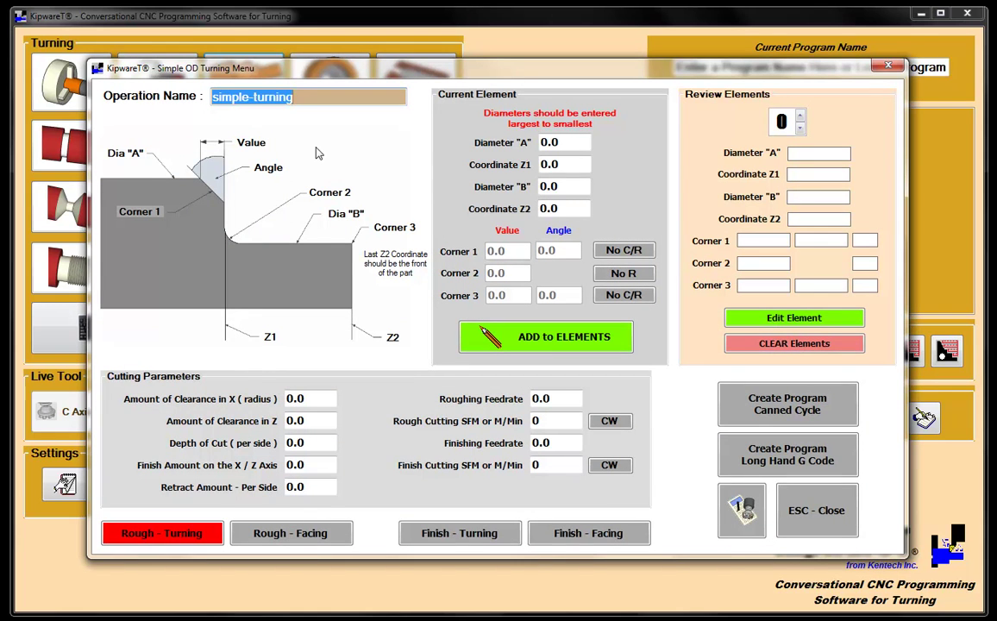
pyautogui.write('OD_T')
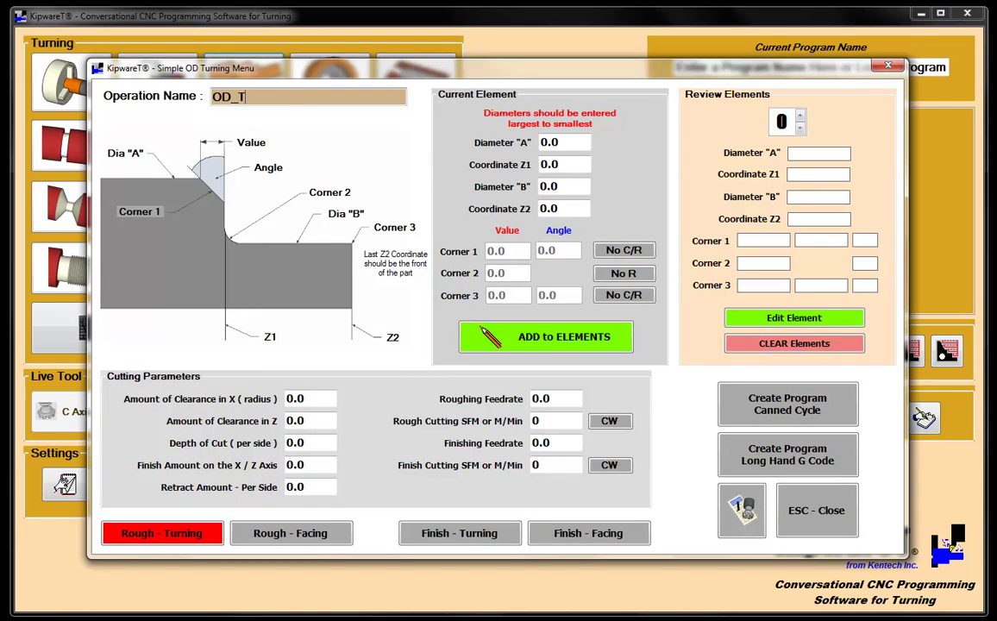
pyautogui.write('urning')
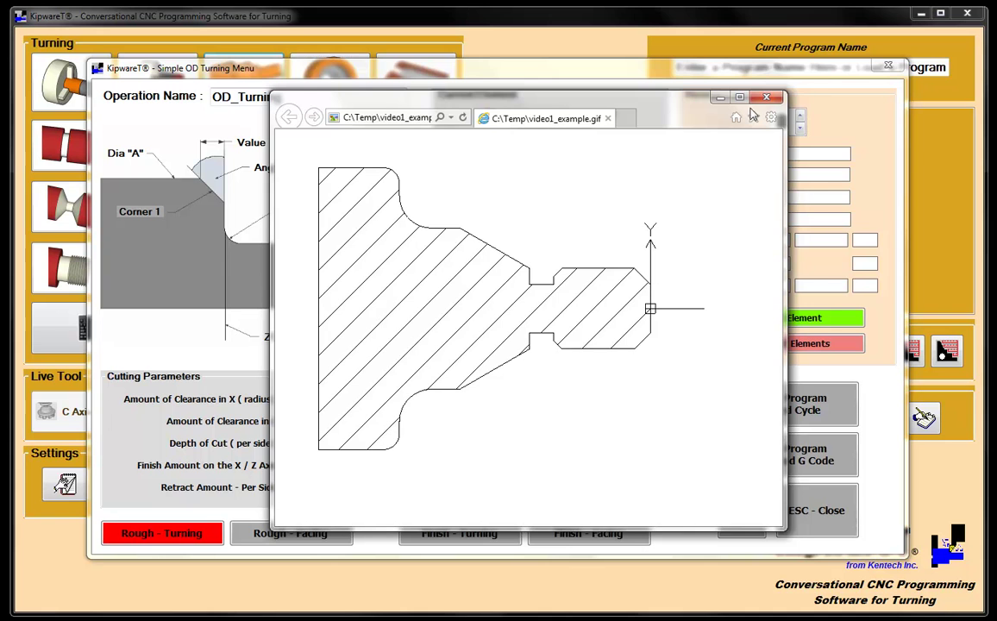
# - Enter Diameter A 1.750, Z1 -1.5580, Diameter B 1.00 and Z2 -.750, then recheck the drawing
pyautogui.click(721, 97)
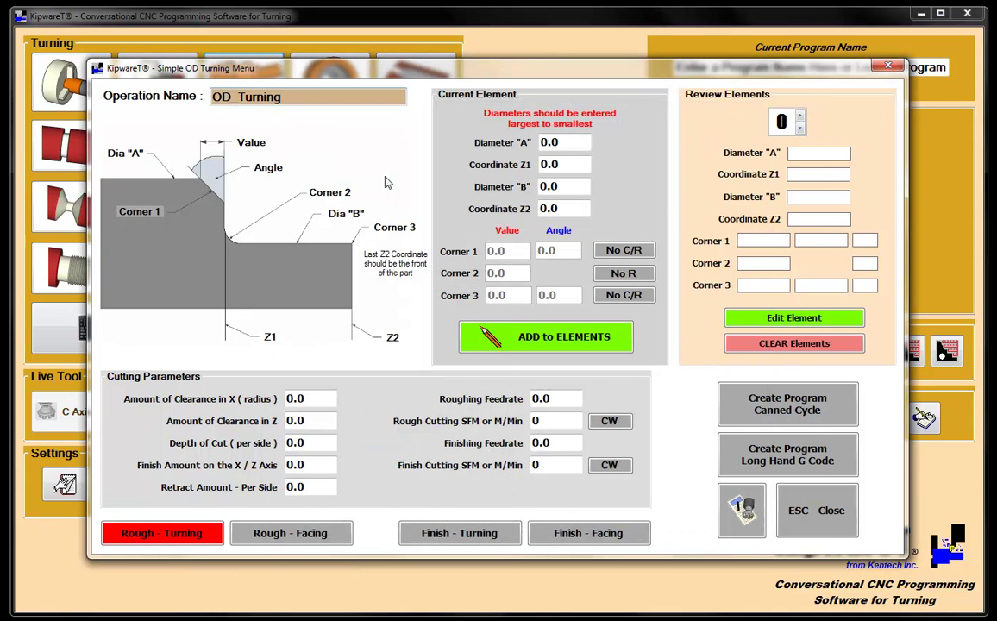
pyautogui.click(572, 142)
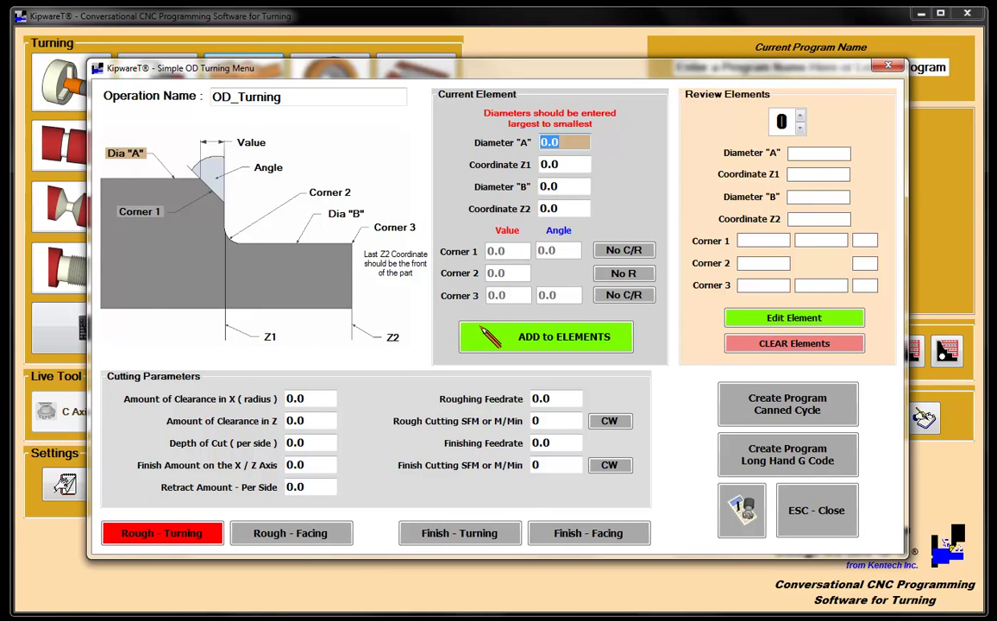
pyautogui.write('1.750')
pyautogui.click(565, 164)
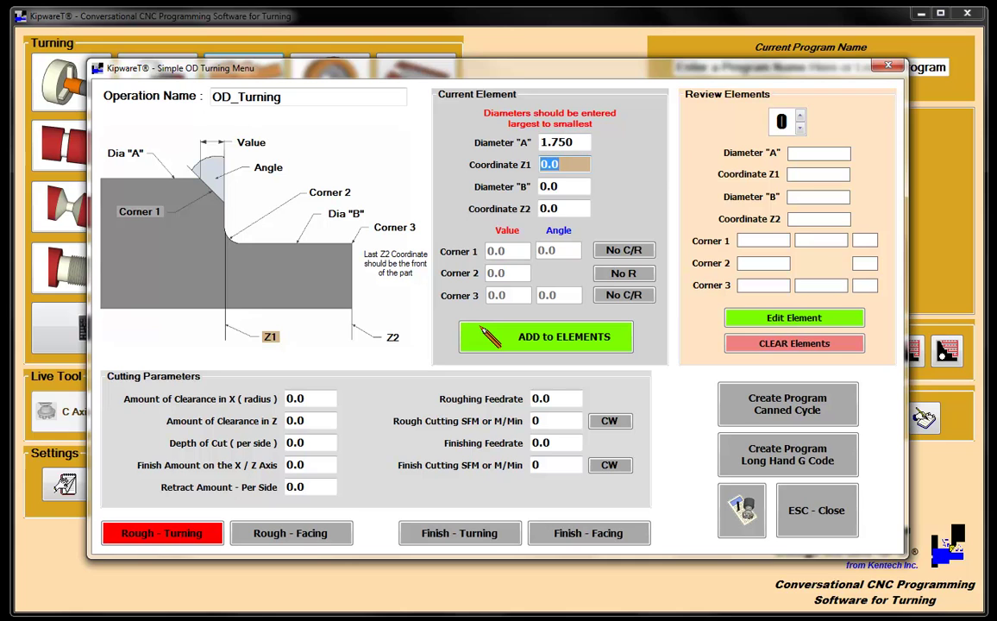
pyautogui.write('-1.55')
pyautogui.write('80')
pyautogui.press('Tab')
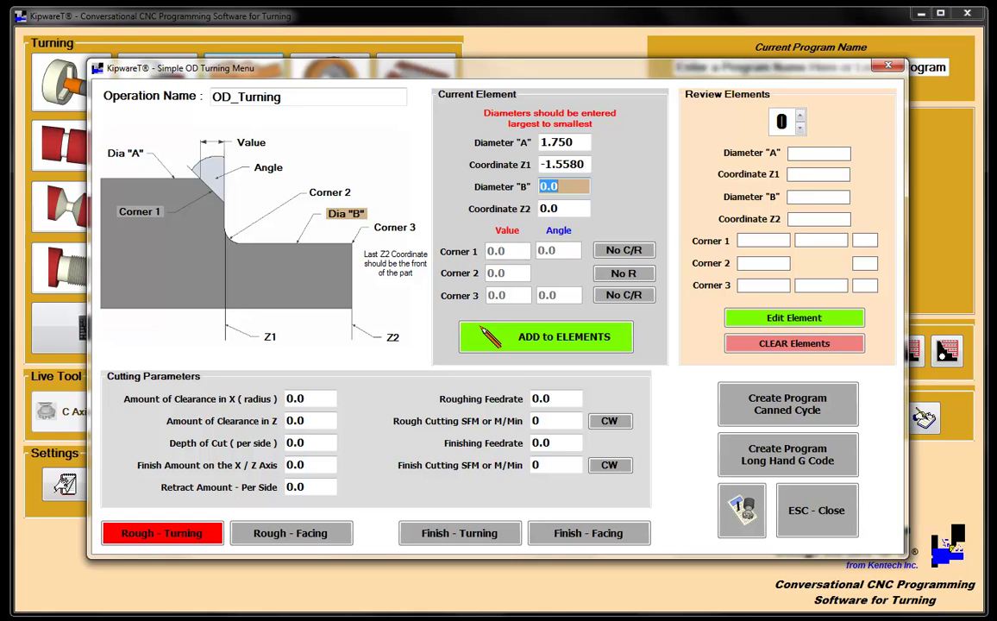
pyautogui.write('1.00')
pyautogui.press('Tab')
pyautogui.write('-.750')
pyautogui.press('Tab')
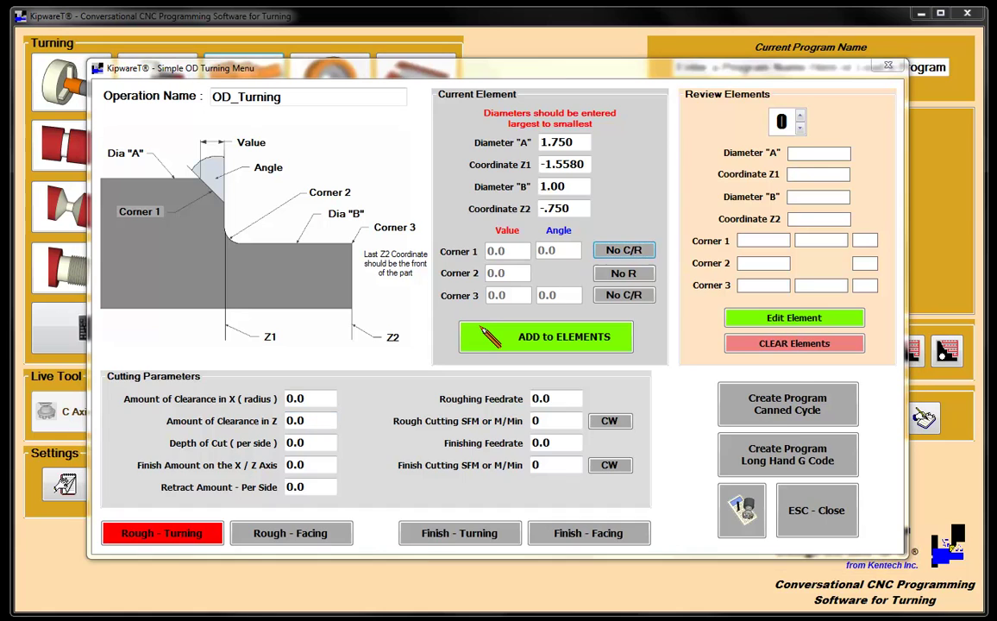
pyautogui.hotkey('alt', 'Tab')
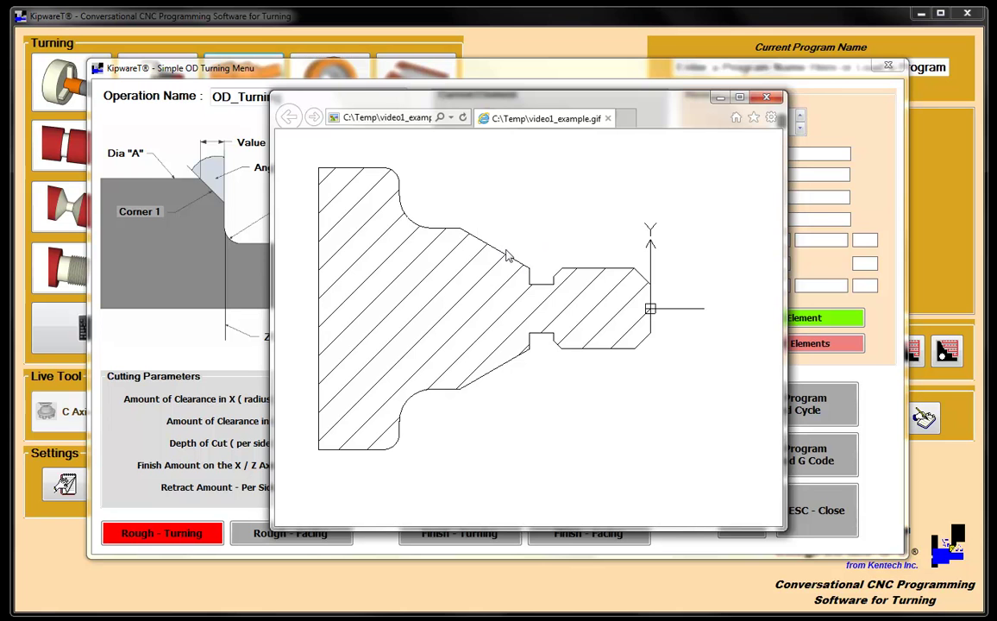
# - Make Corner 1 a .100 radius and Corner 2 a .200 radius
pyautogui.click(720, 96)
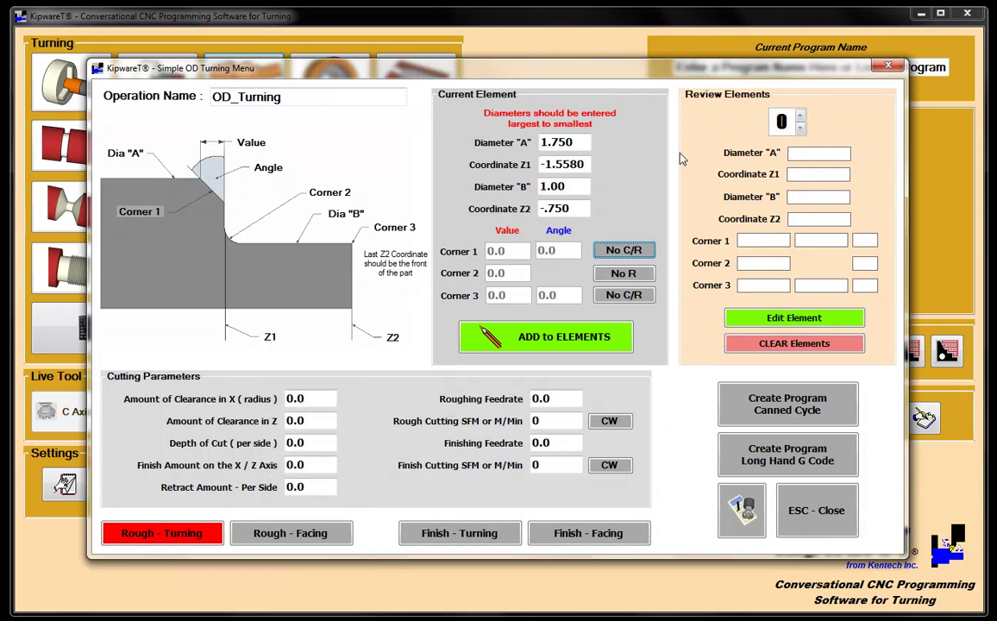
pyautogui.click(623, 251)
pyautogui.click(623, 251)
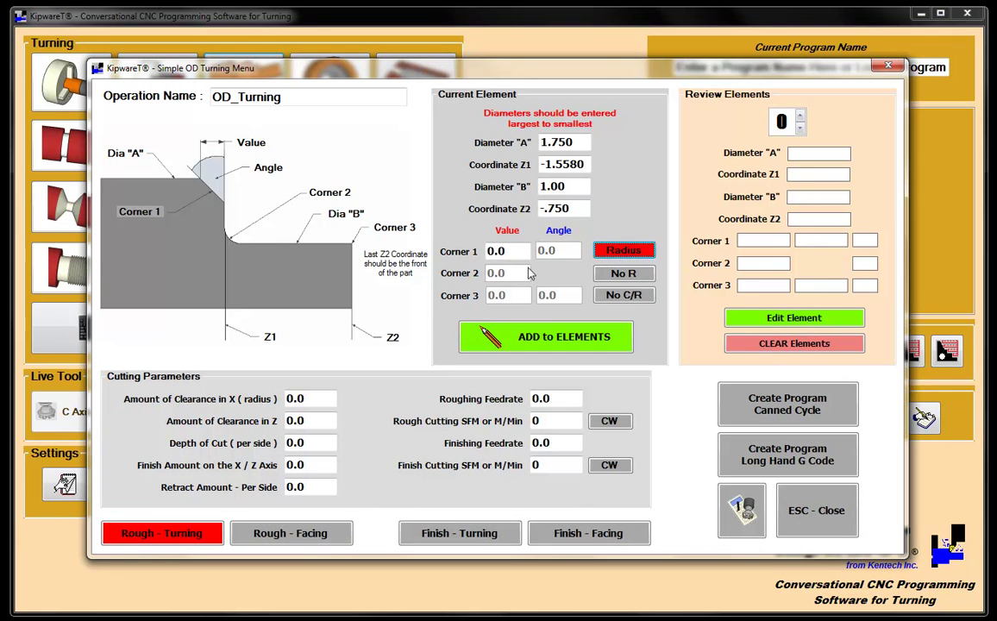
pyautogui.click(501, 251)
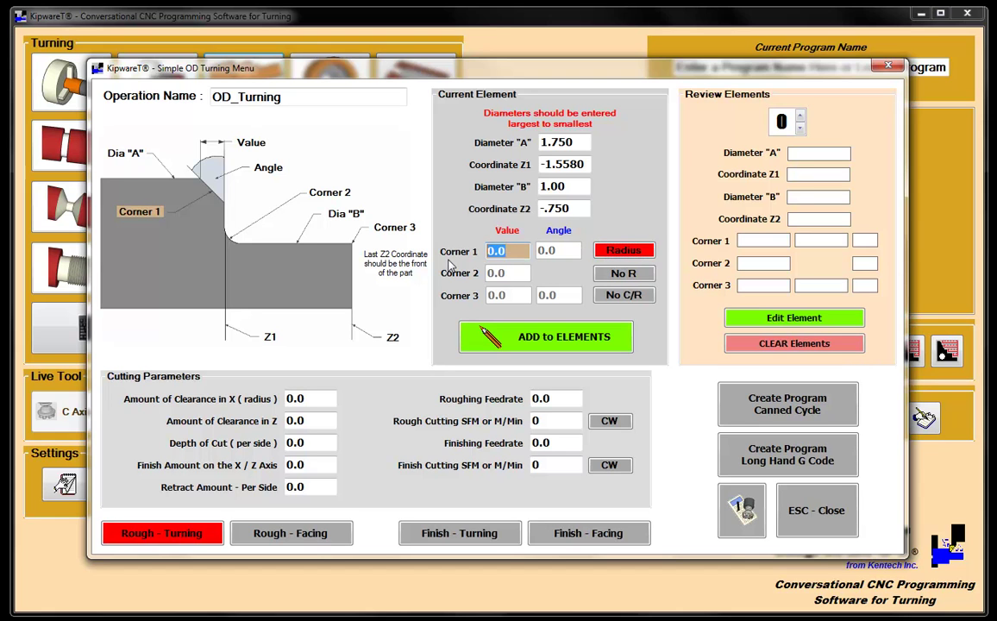
pyautogui.write('.100')
pyautogui.press('Tab')
pyautogui.press('space')
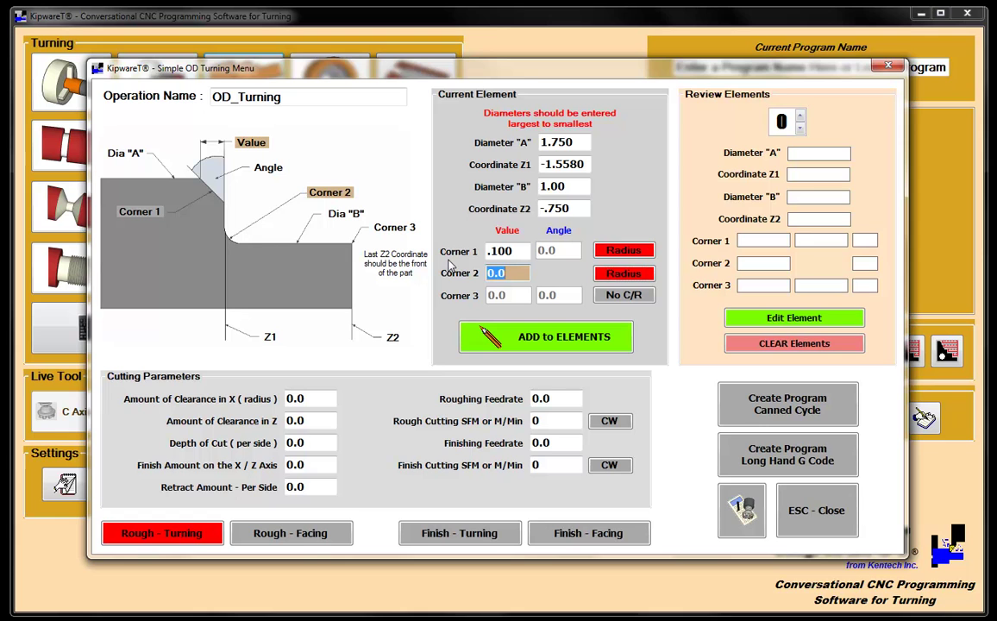
pyautogui.write('.200')
# - Make Corner 3 a .433 chamfer at 60.0°
pyautogui.press('Tab')
pyautogui.press('space')
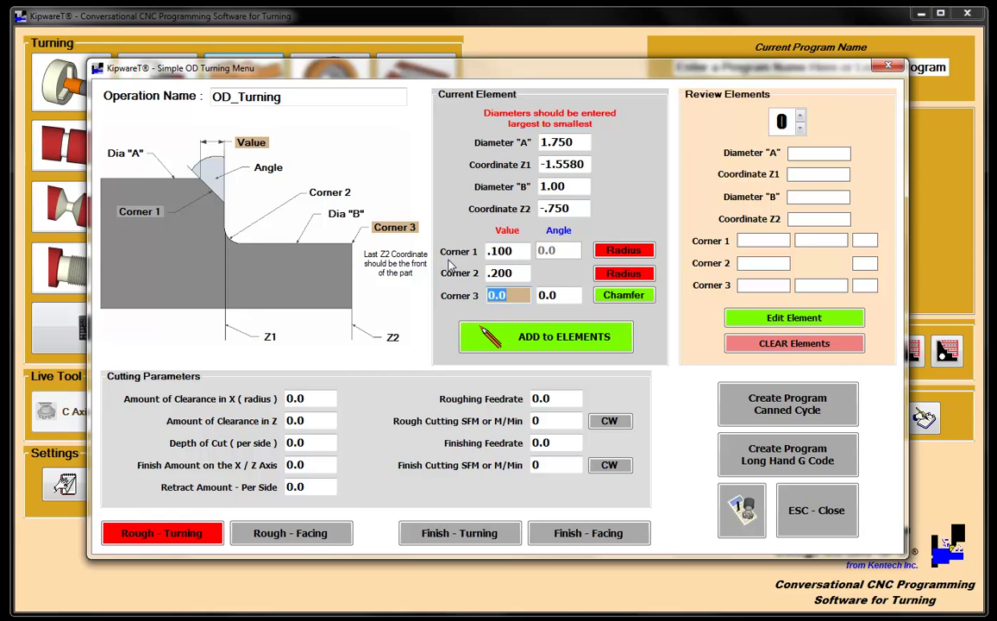
pyautogui.write('.433')
pyautogui.press('Tab')
pyautogui.write('60.0')
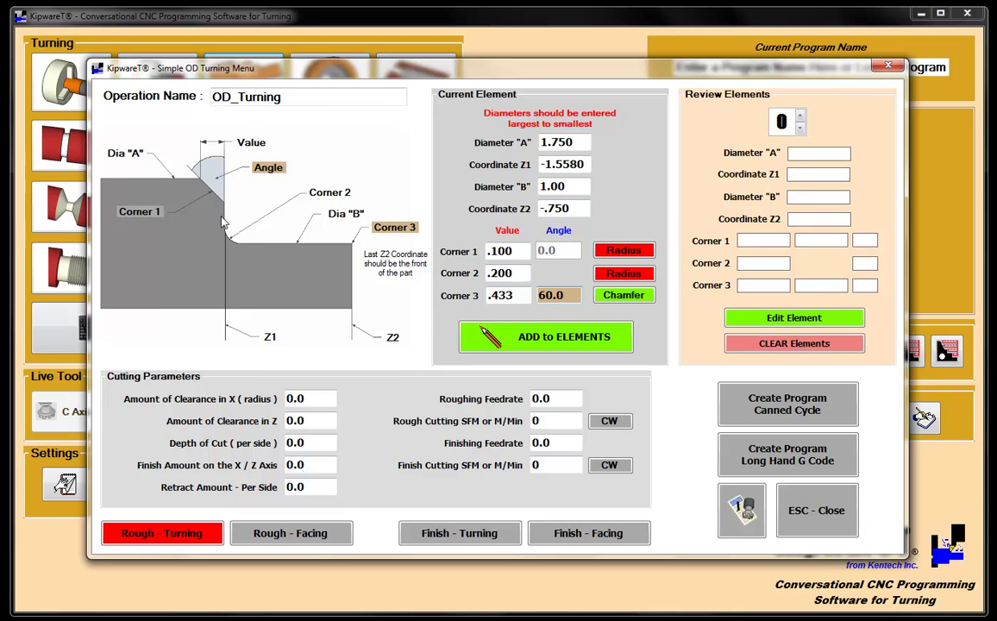
pyautogui.click(538, 348)
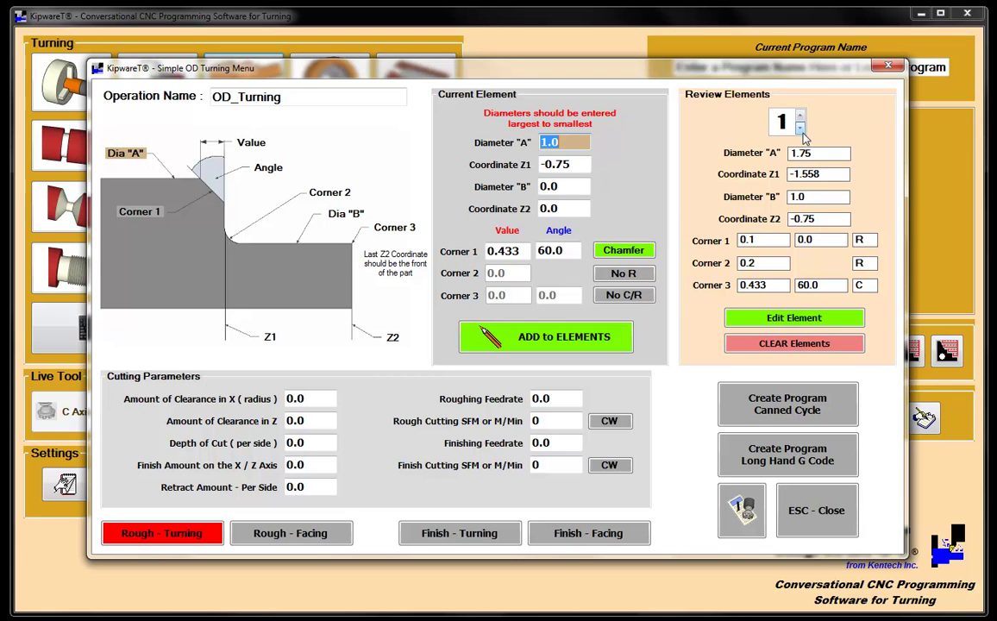
pyautogui.click(788, 321)
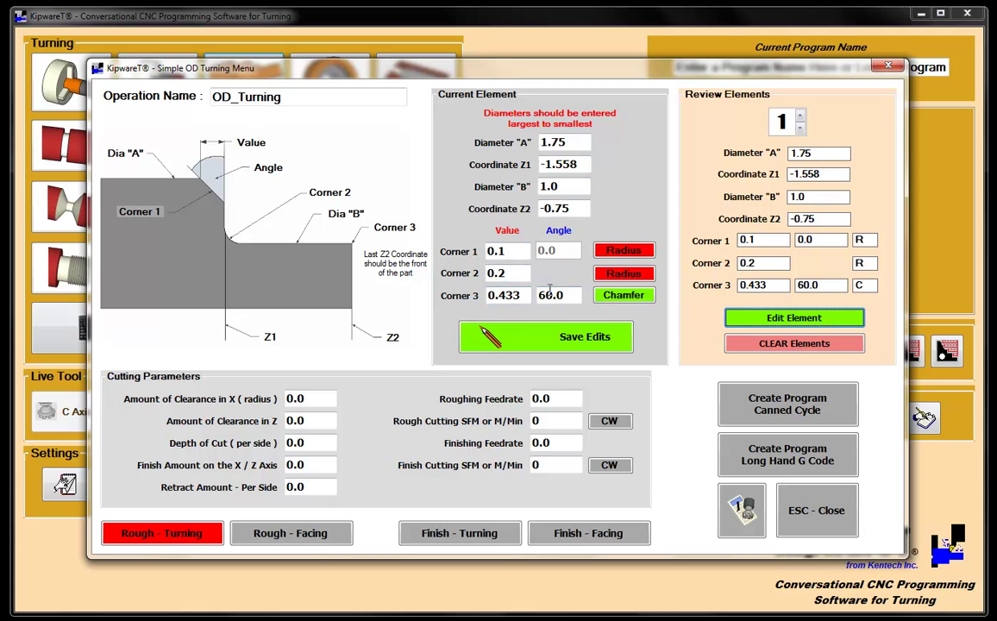
pyautogui.click(568, 339)
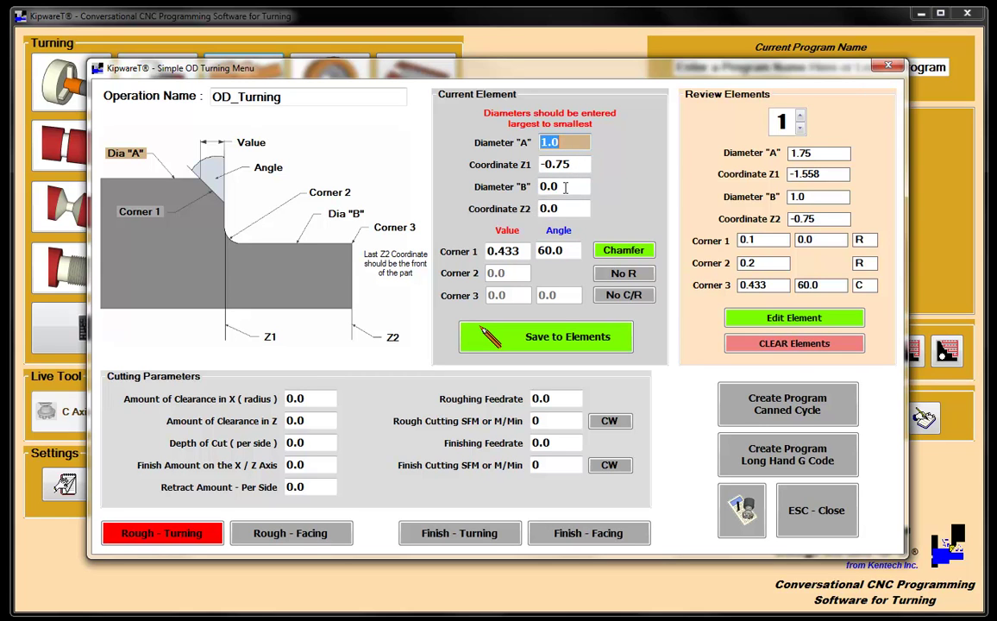
# - Give the second element Diameter B .500 and a .100 chamfer at 45.0° on Corner 3
pyautogui.press('Tab')
pyautogui.press('Tab')
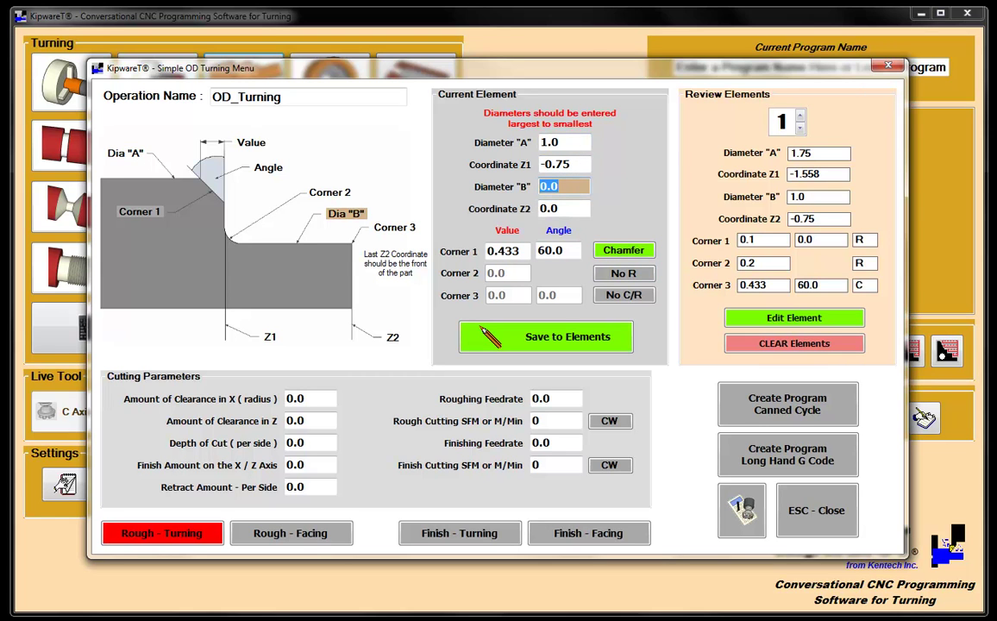
pyautogui.write('.500')
pyautogui.press('Tab')
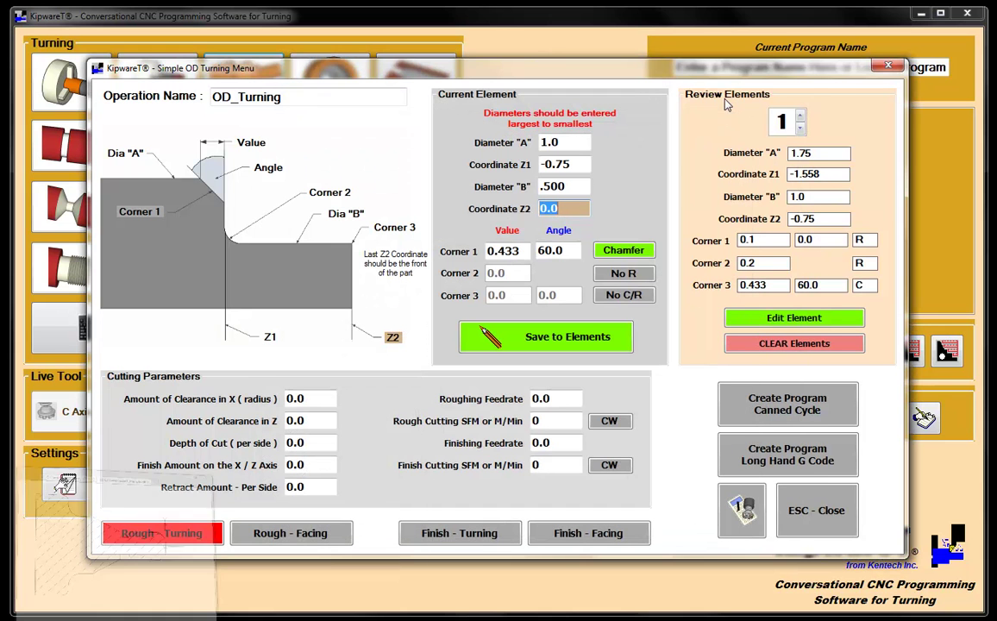
pyautogui.click(721, 97)
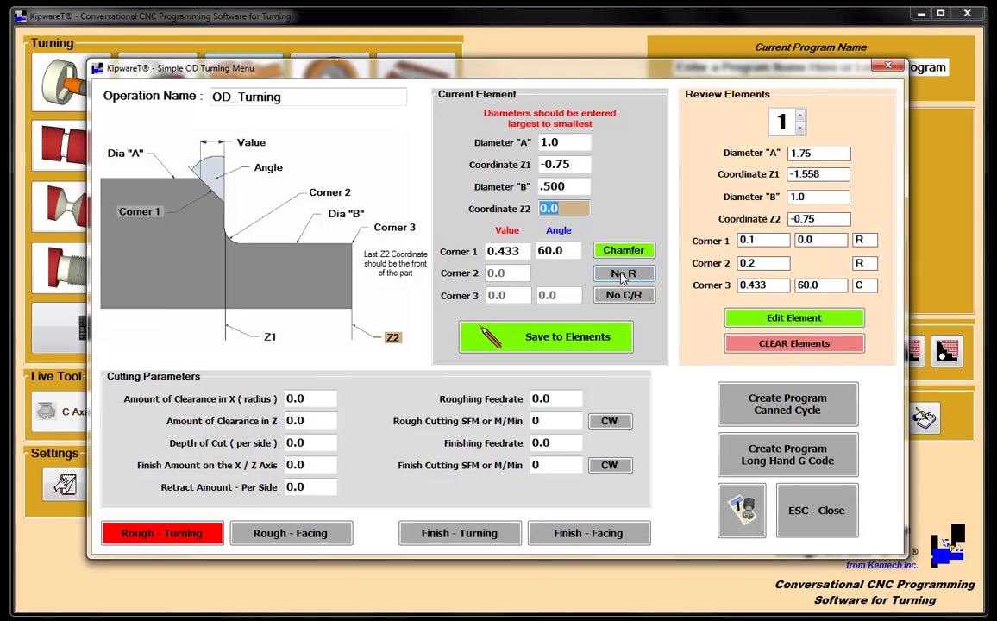
pyautogui.press('Tab')
pyautogui.press('Tab')
pyautogui.press('Tab')
pyautogui.press('Tab')
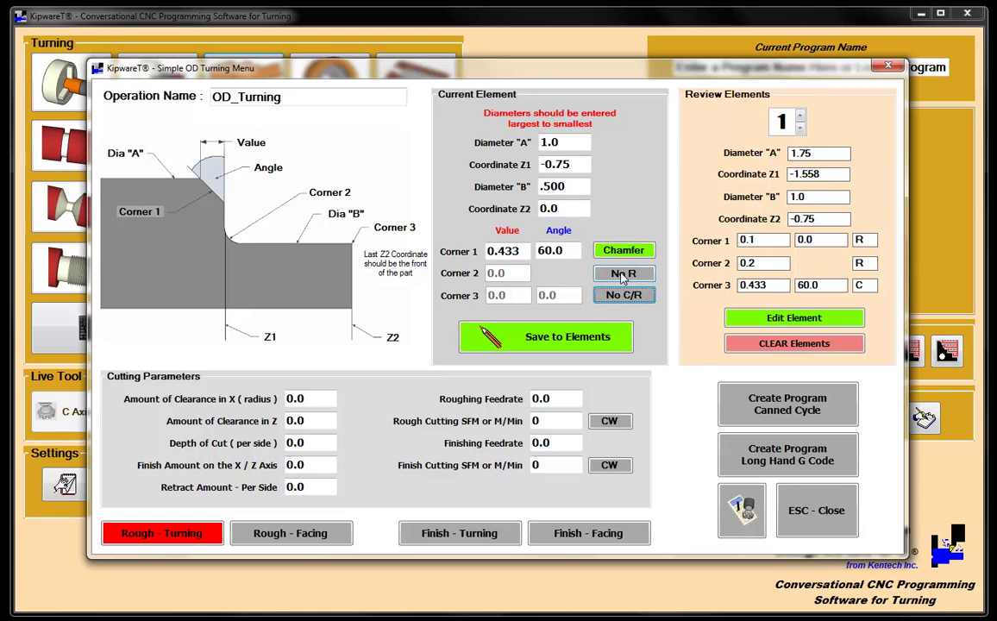
pyautogui.press('space')
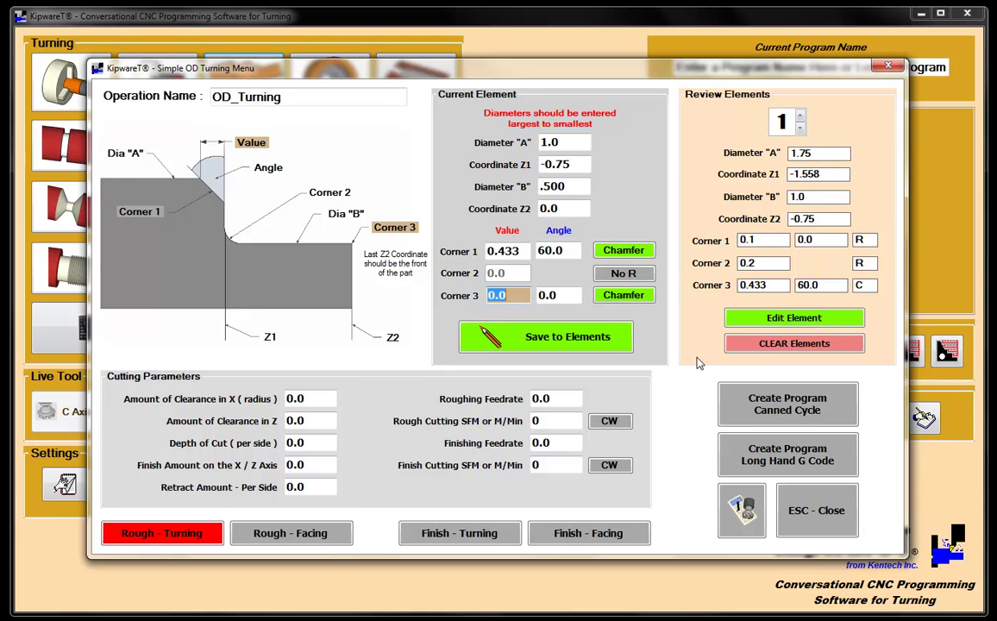
pyautogui.write('.100')
pyautogui.press('Tab')
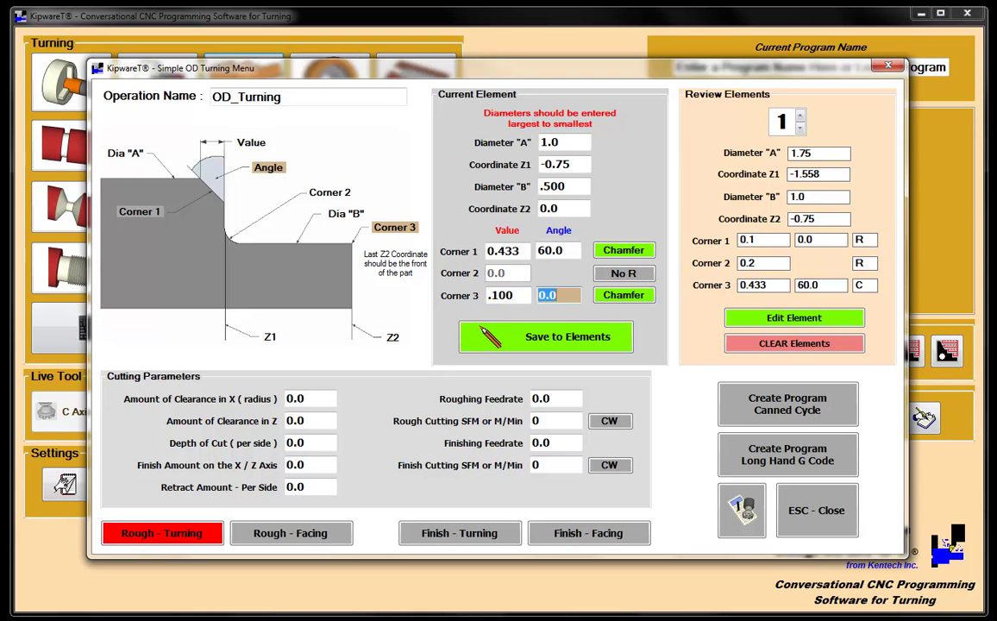
pyautogui.write('45.0')
# - Save the second element to the element list
pyautogui.click(577, 341)
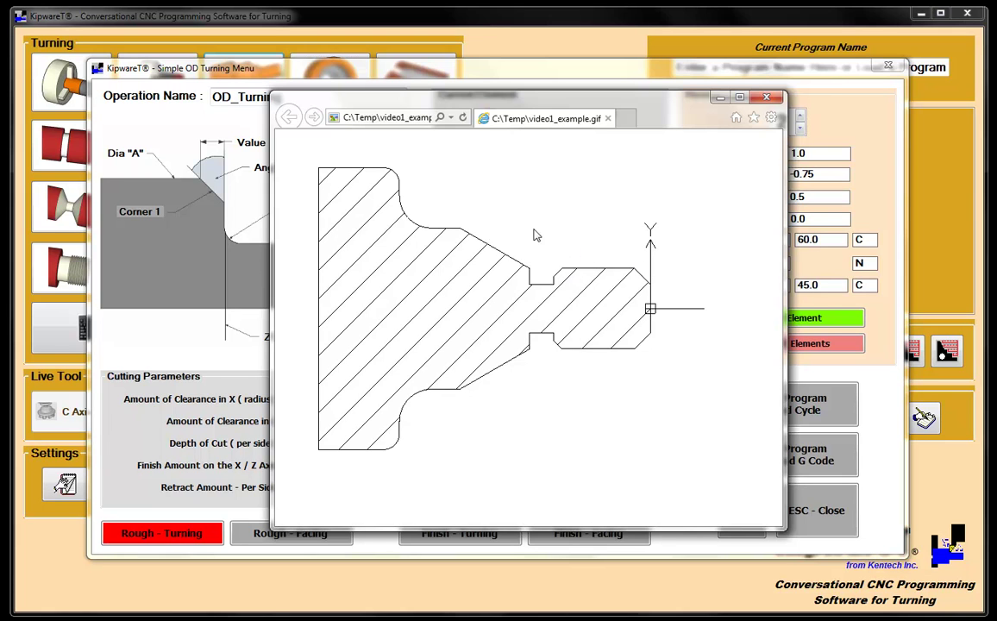
pyautogui.click(719, 99)
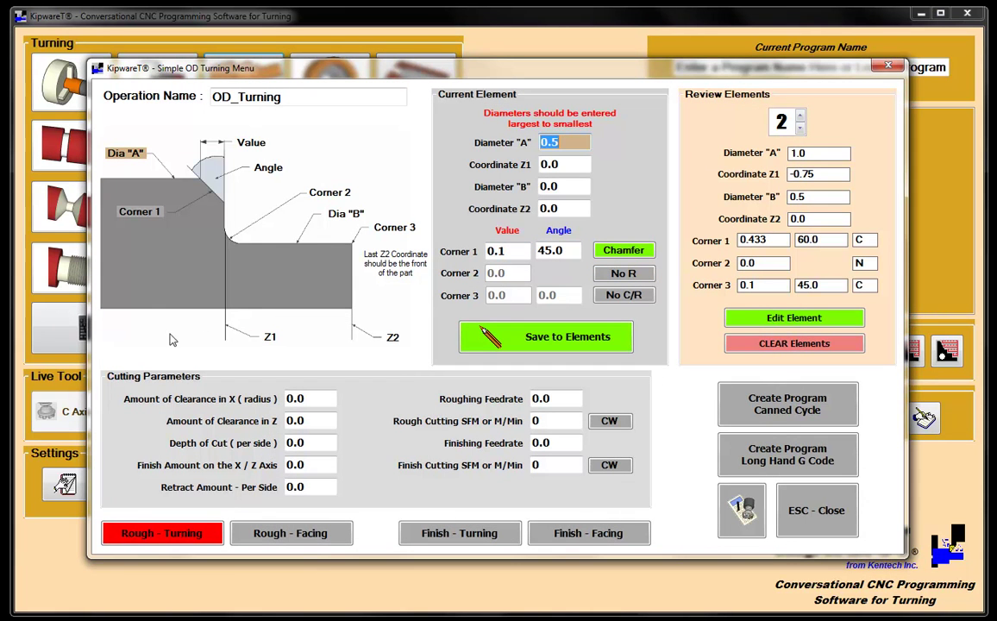
pyautogui.click(316, 401)
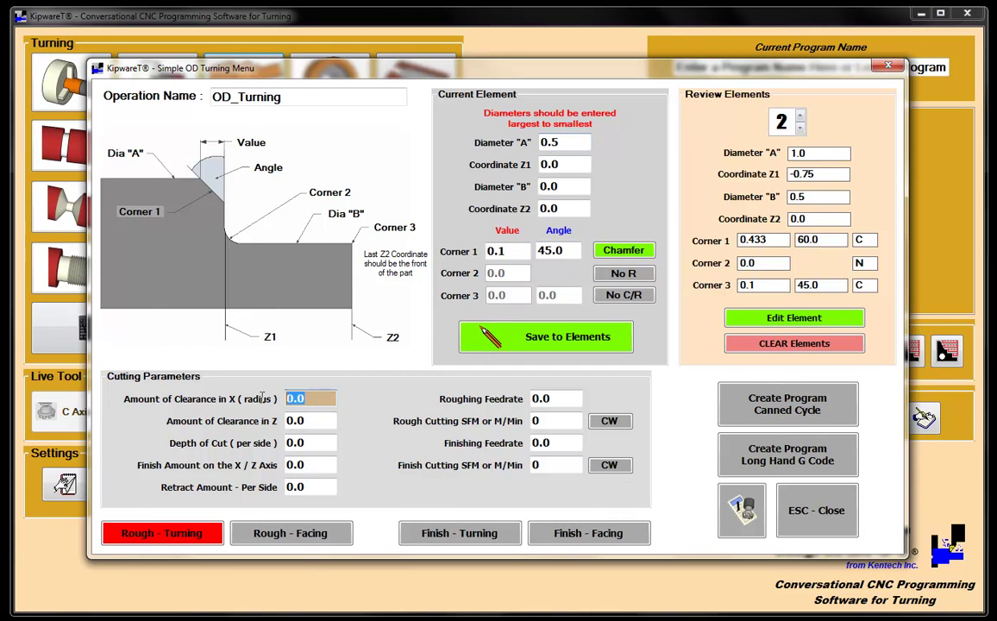
# - Set X/Z clearance, depth of cut and retract to .050, finish amount .010, and add finish turning
pyautogui.write('.050')
pyautogui.press('Tab')
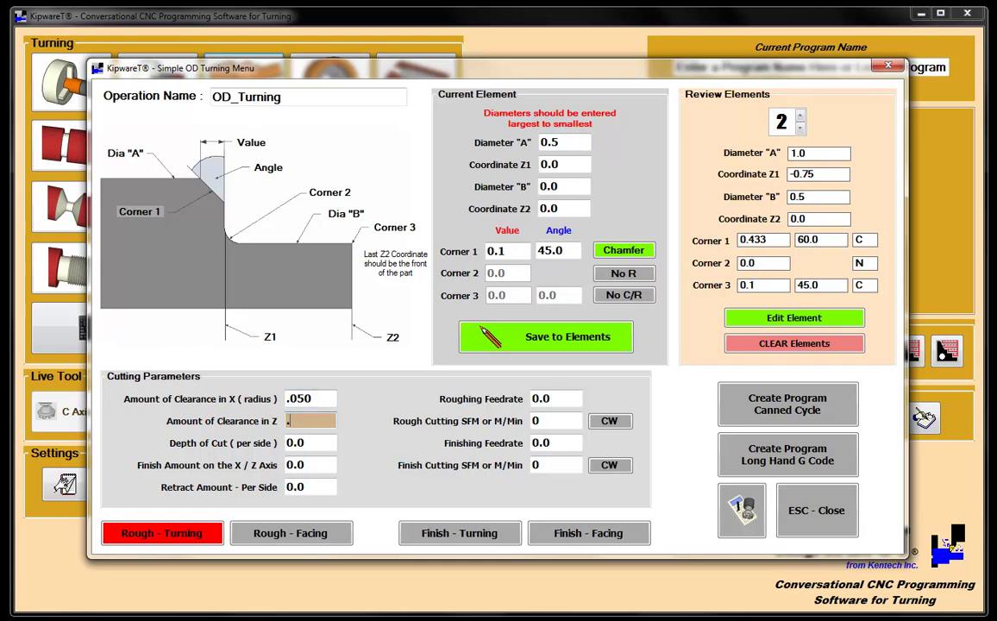
pyautogui.write('.050')
pyautogui.press('Tab')
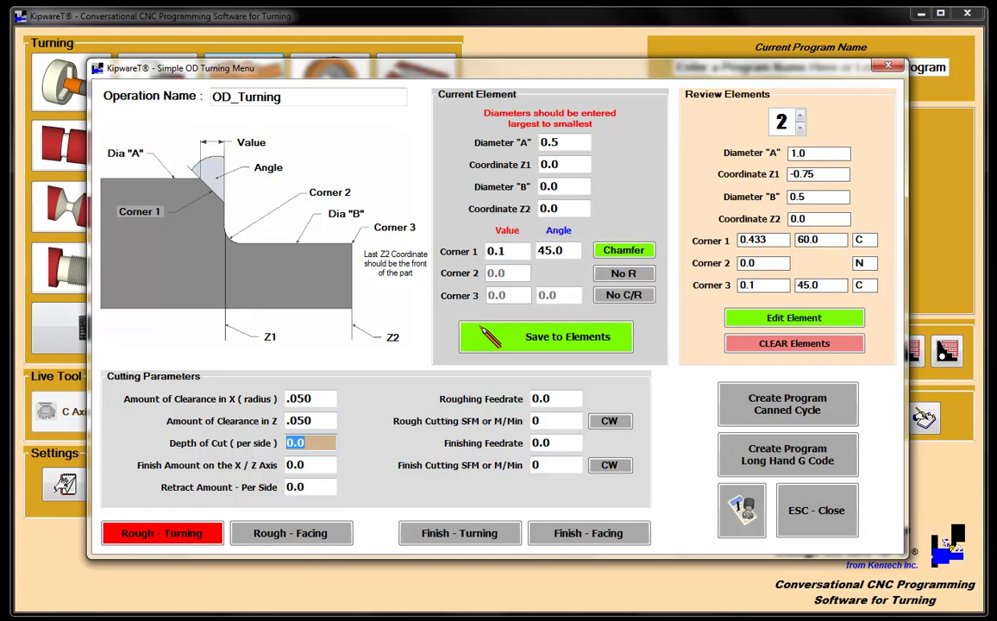
pyautogui.write('.050')
pyautogui.press('Tab')
pyautogui.write('.010')
pyautogui.press('Tab')
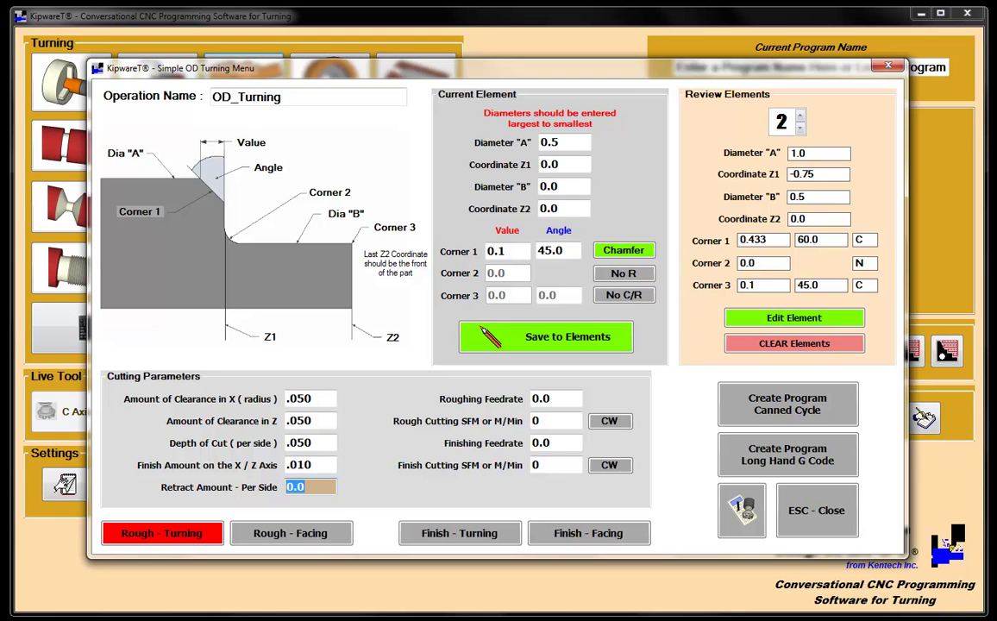
pyautogui.write('.050')
pyautogui.click(470, 535)
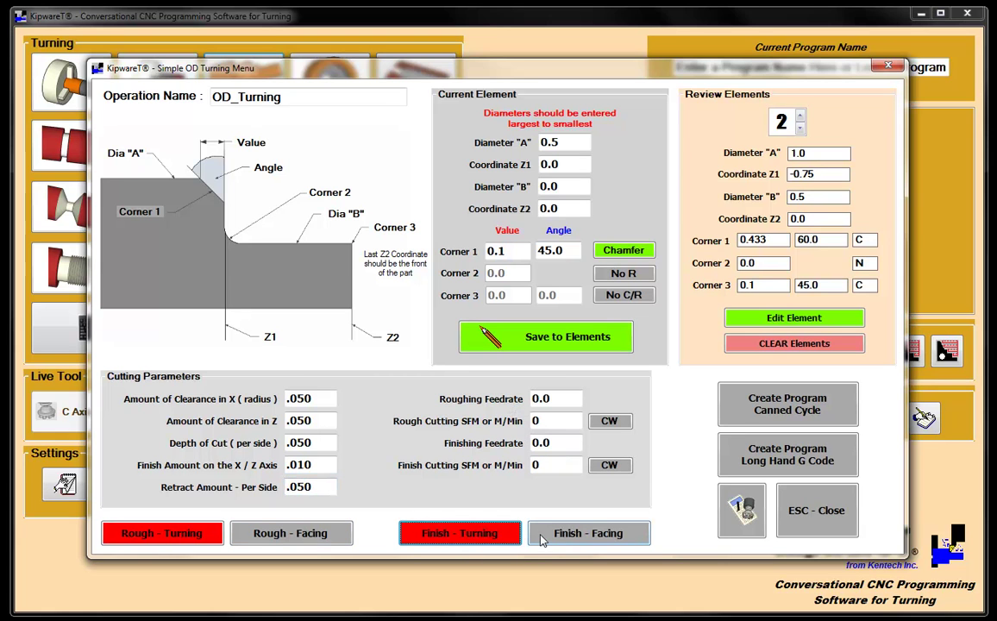
# - Calculate carbide speeds and feeds for 6061 Aluminum and record 1200/0.016 roughing, 1400/0.005 finishing
pyautogui.click(742, 509)
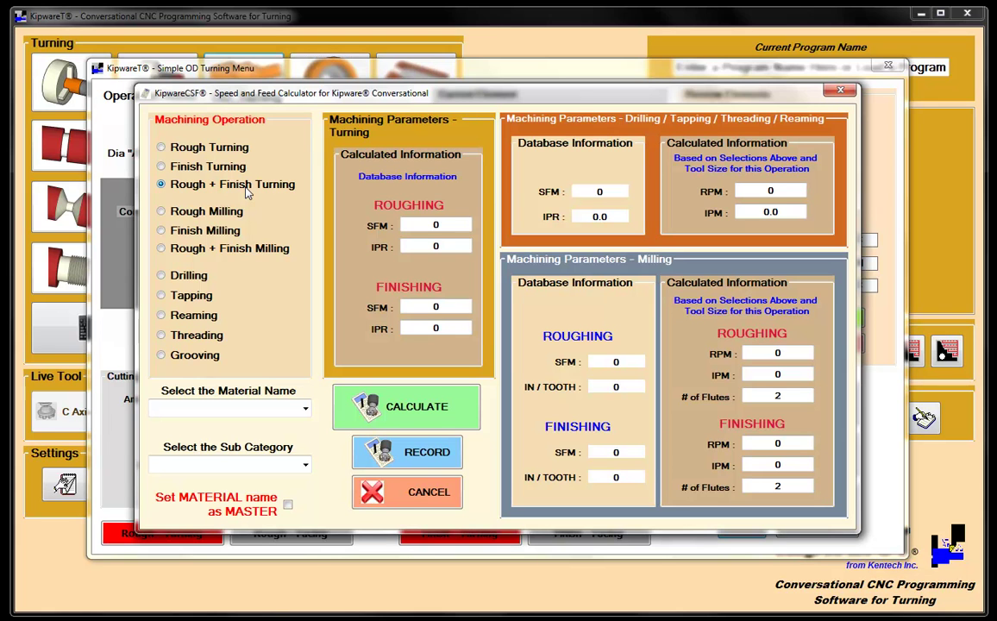
pyautogui.click(259, 408)
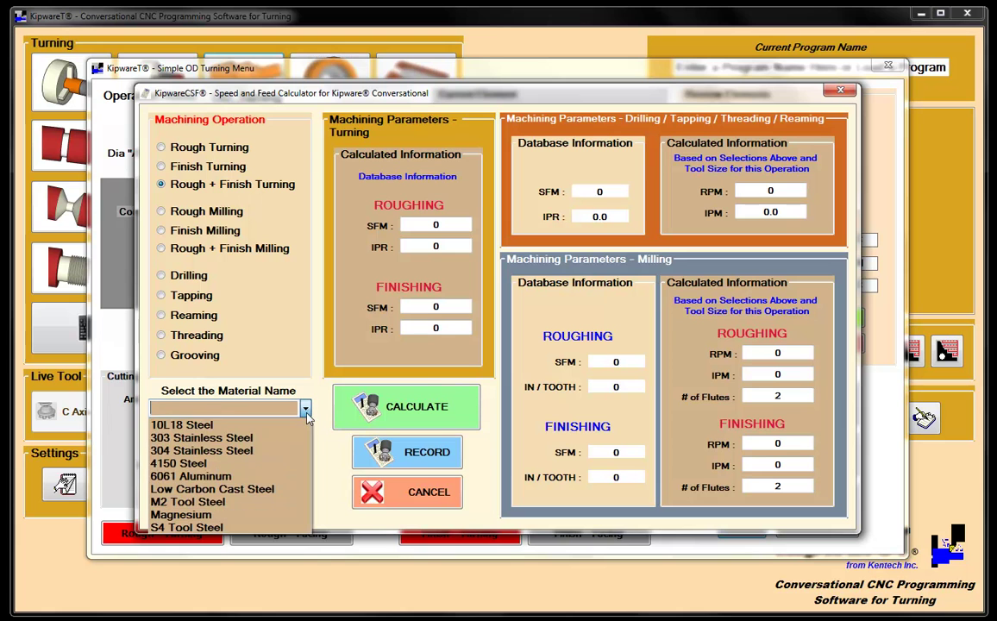
pyautogui.click(218, 480)
pyautogui.click(305, 465)
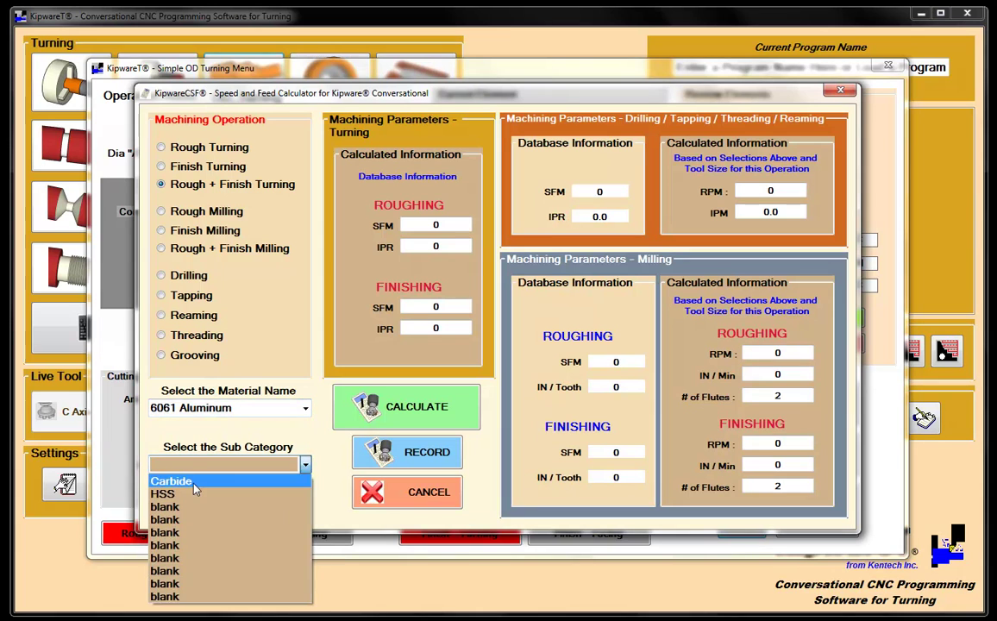
pyautogui.click(196, 481)
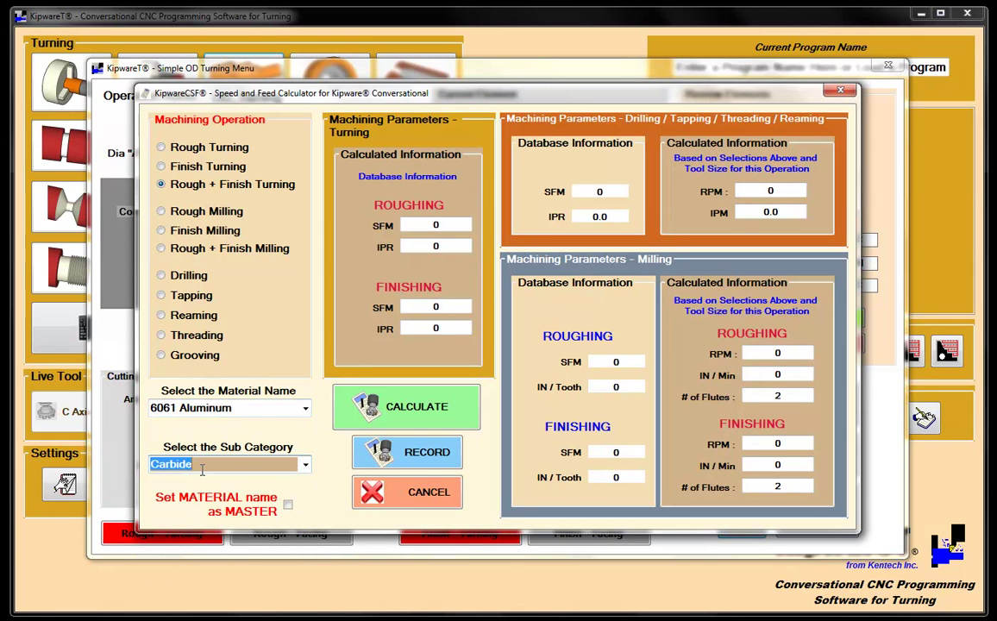
pyautogui.click(370, 382)
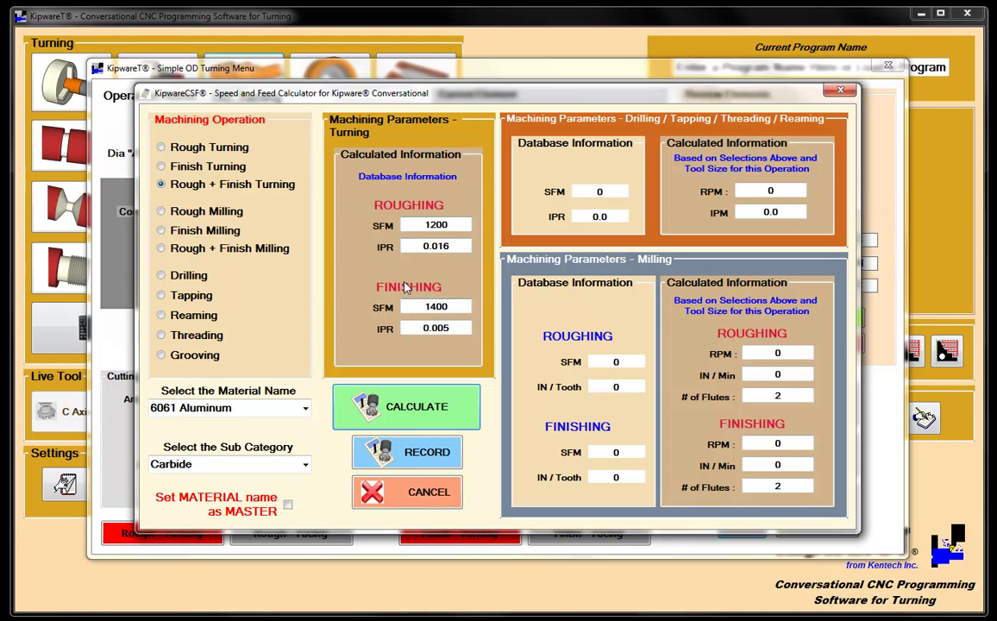
pyautogui.click(407, 452)
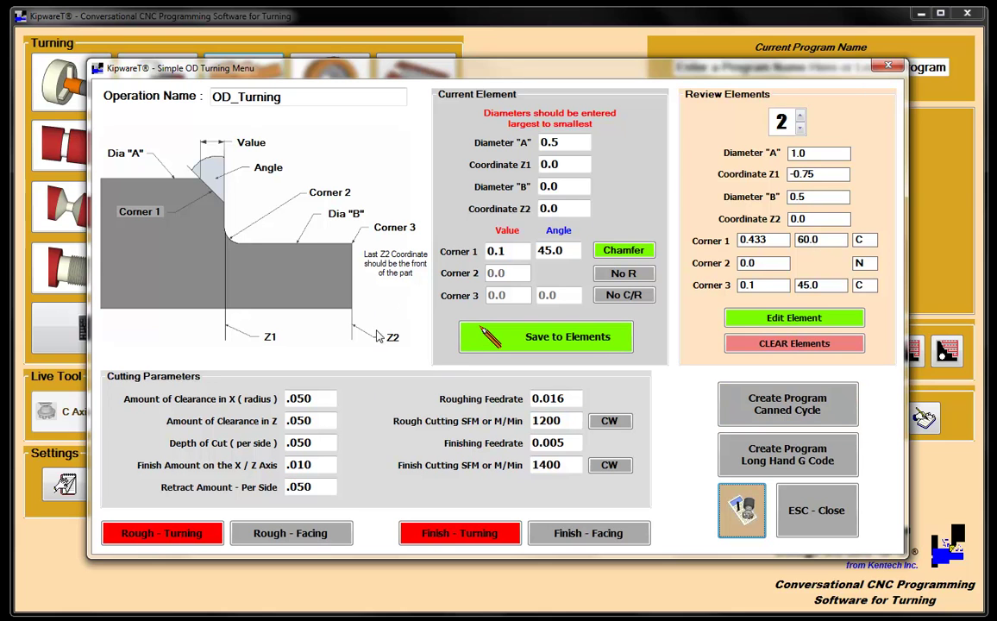
# - Add OD_Turning to the program as long-hand G code and select it as operation (1)
pyautogui.click(807, 463)
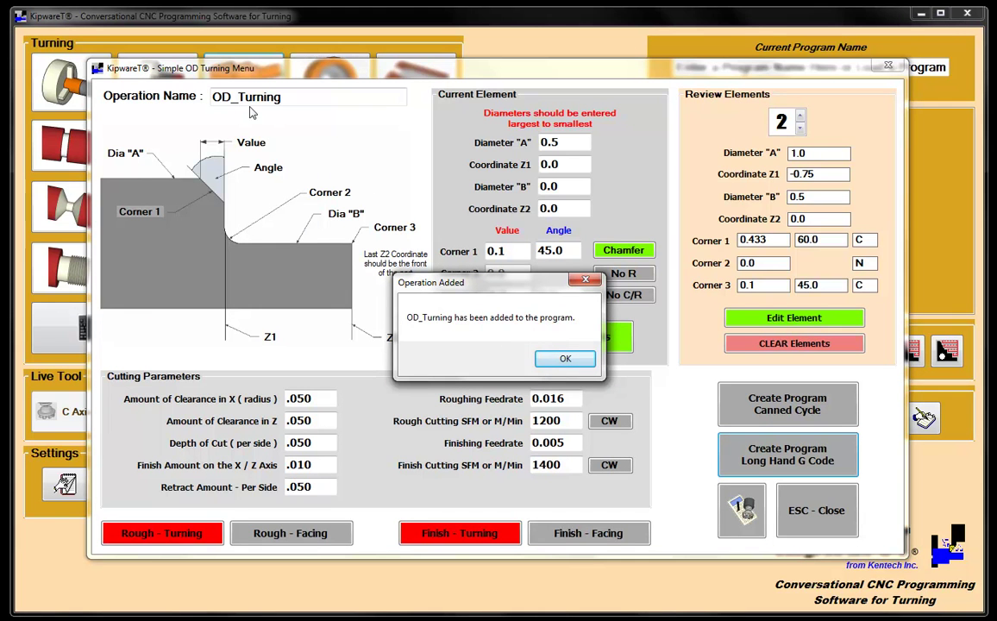
pyautogui.click(565, 358)
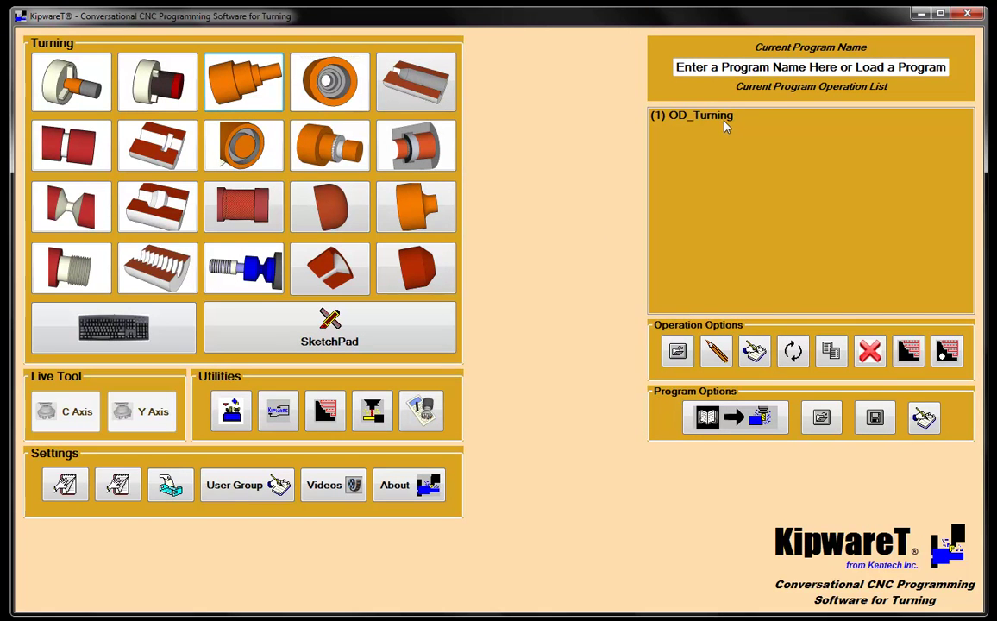
pyautogui.click(725, 120)
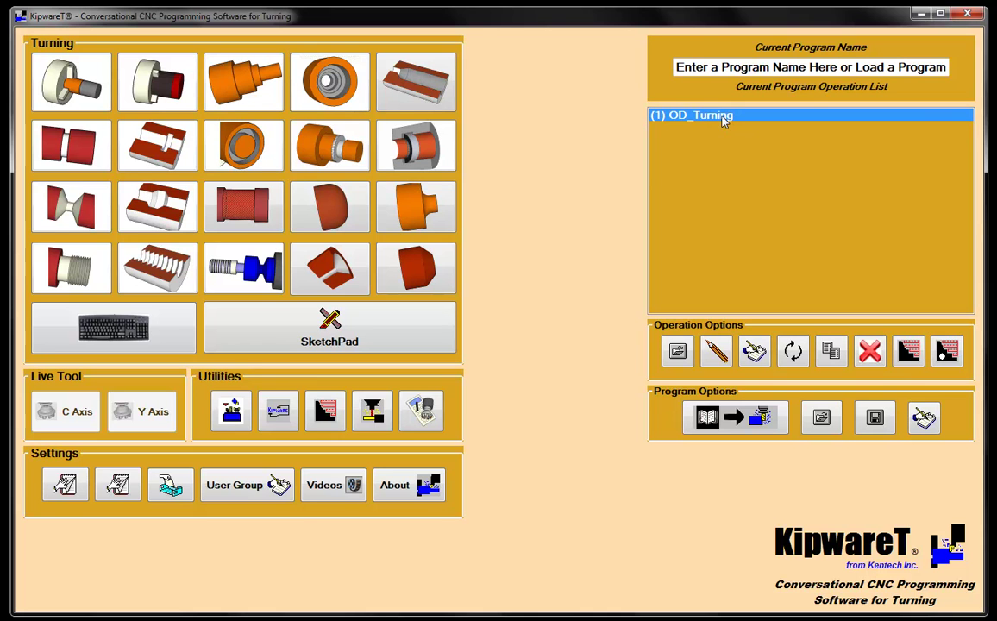
# - Plot OD_Turning's turning toolpath in KipwareTP, then close the plotter
pyautogui.click(910, 351)
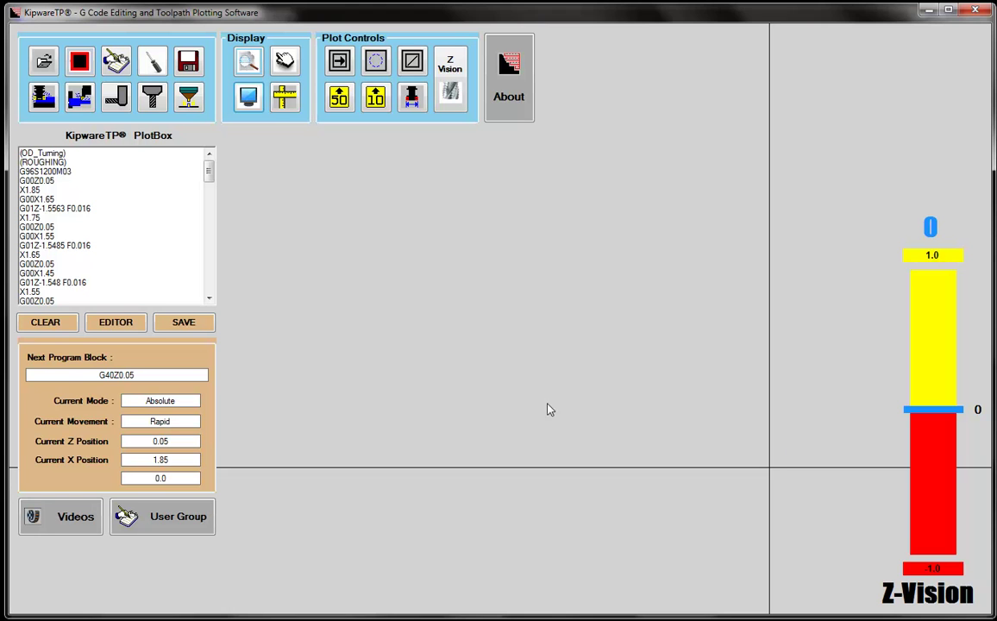
pyautogui.moveTo(209, 172)
pyautogui.mouseDown()
pyautogui.moveTo(209, 244)
pyautogui.moveTo(208, 166)
pyautogui.mouseUp()
pyautogui.click(80, 100)
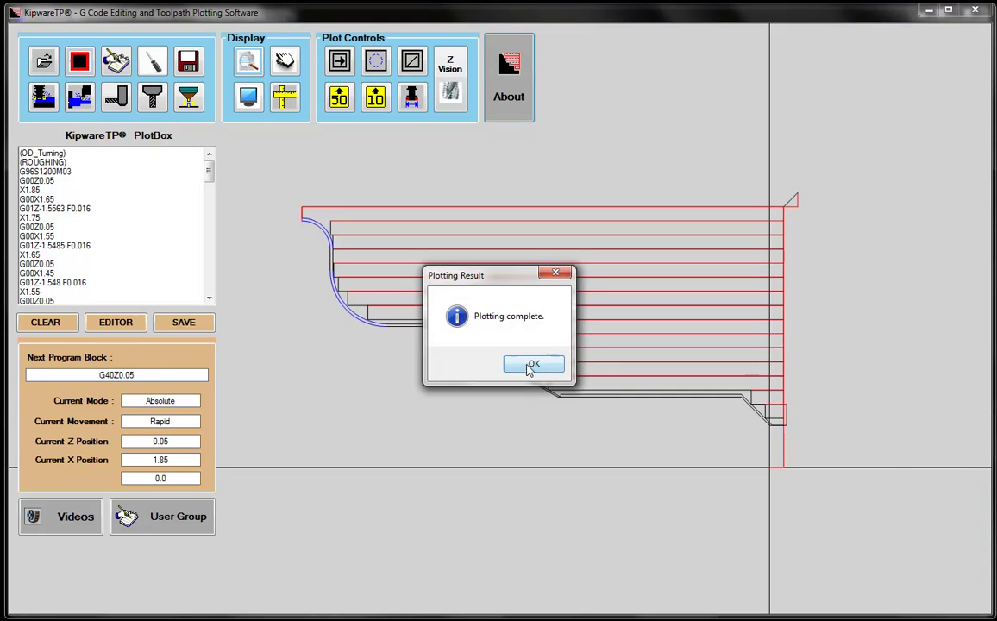
pyautogui.click(532, 366)
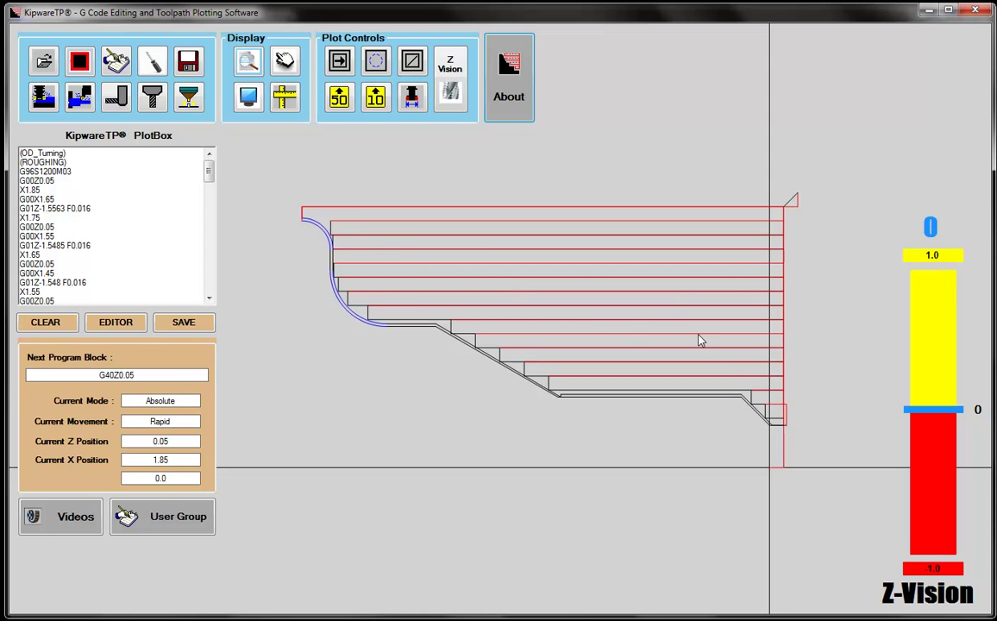
pyautogui.click(983, 9)
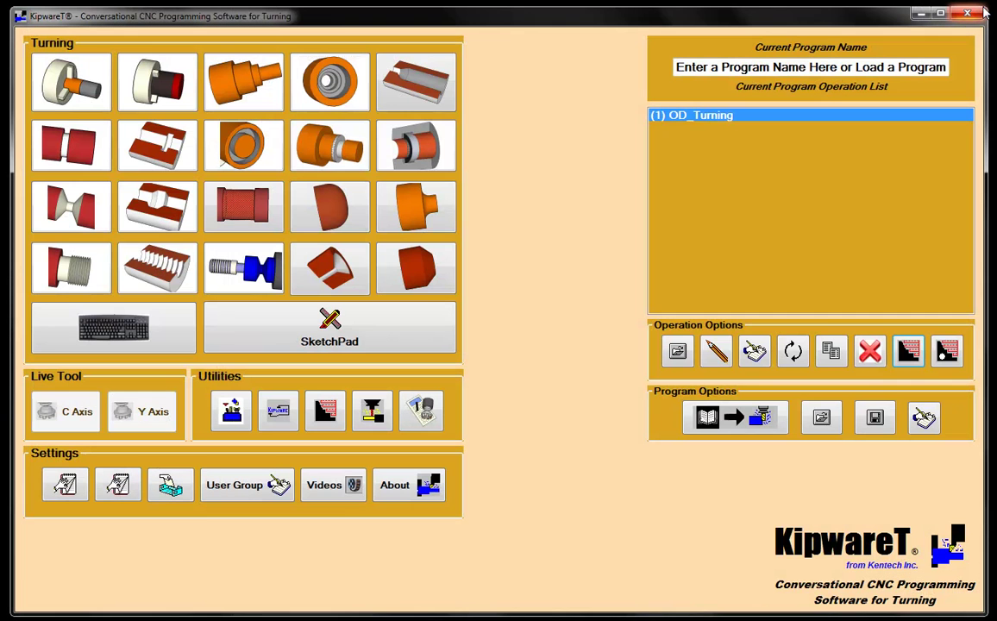
# - Switch OD_Turning's roughing and finishing to facing and regenerate its long-hand G code
pyautogui.doubleClick(713, 118)
pyautogui.click(293, 543)
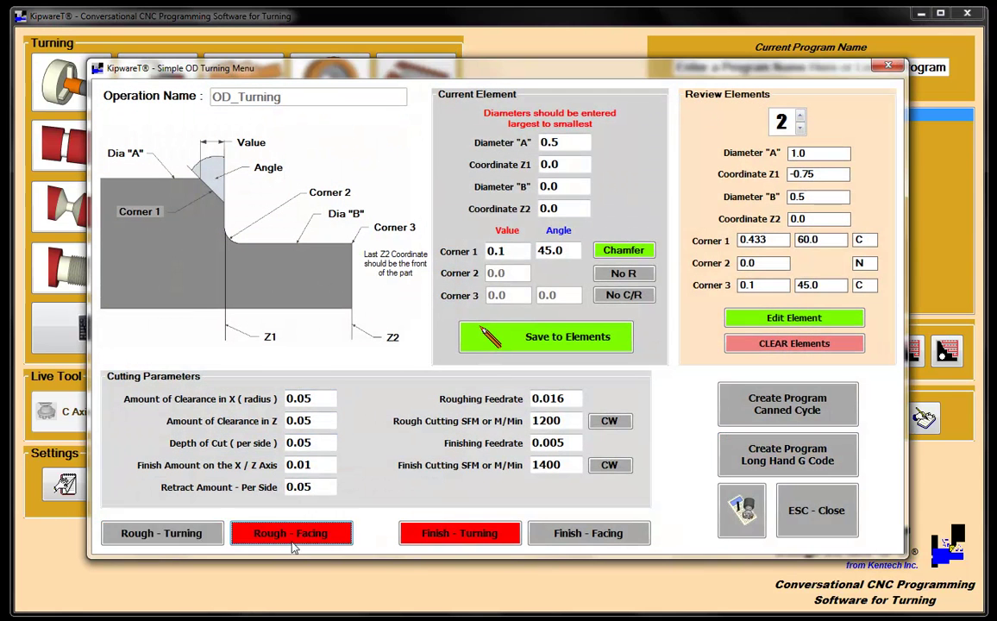
pyautogui.click(570, 541)
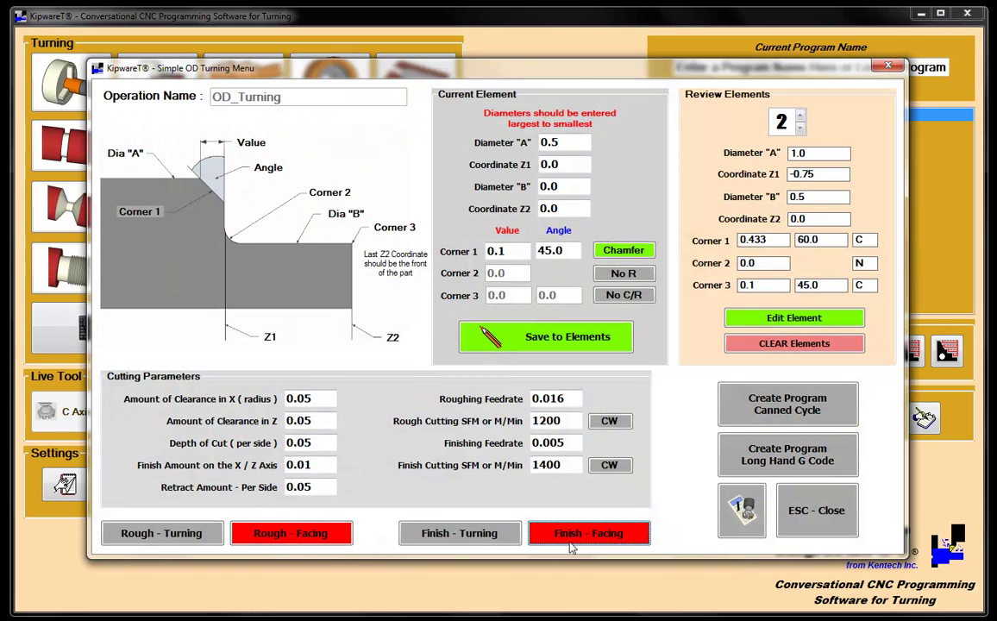
pyautogui.click(793, 461)
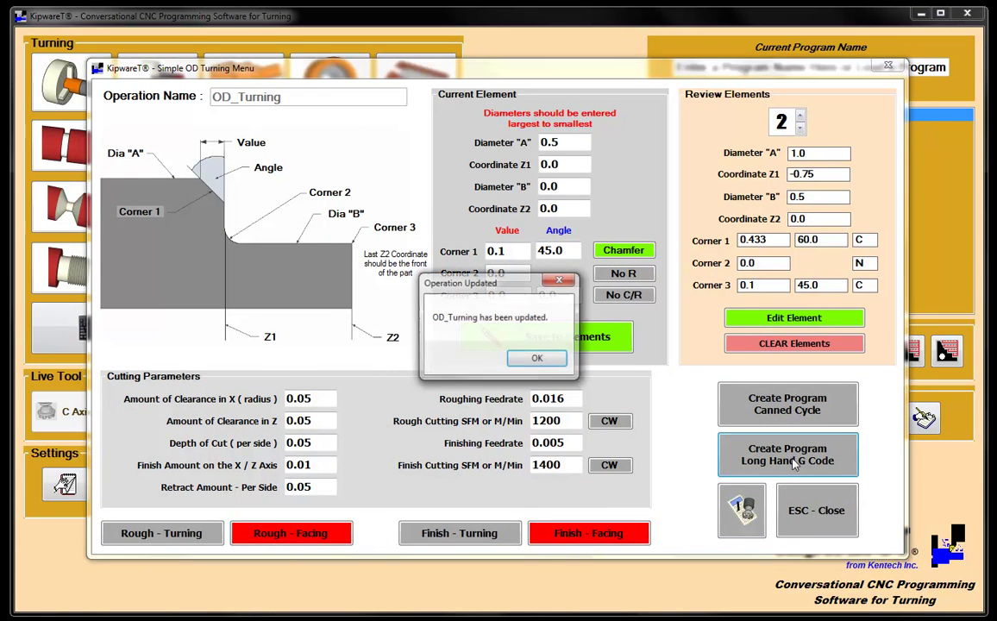
pyautogui.click(538, 358)
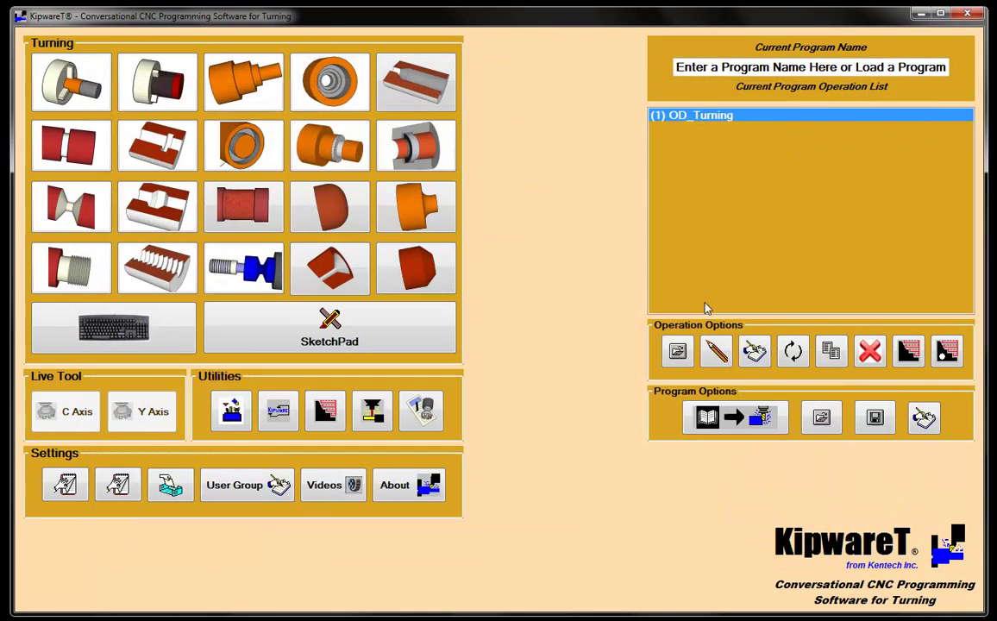
# - Plot the updated OD_Turning operation's facing toolpath in KipwareTP and close the plotter
pyautogui.click(910, 354)
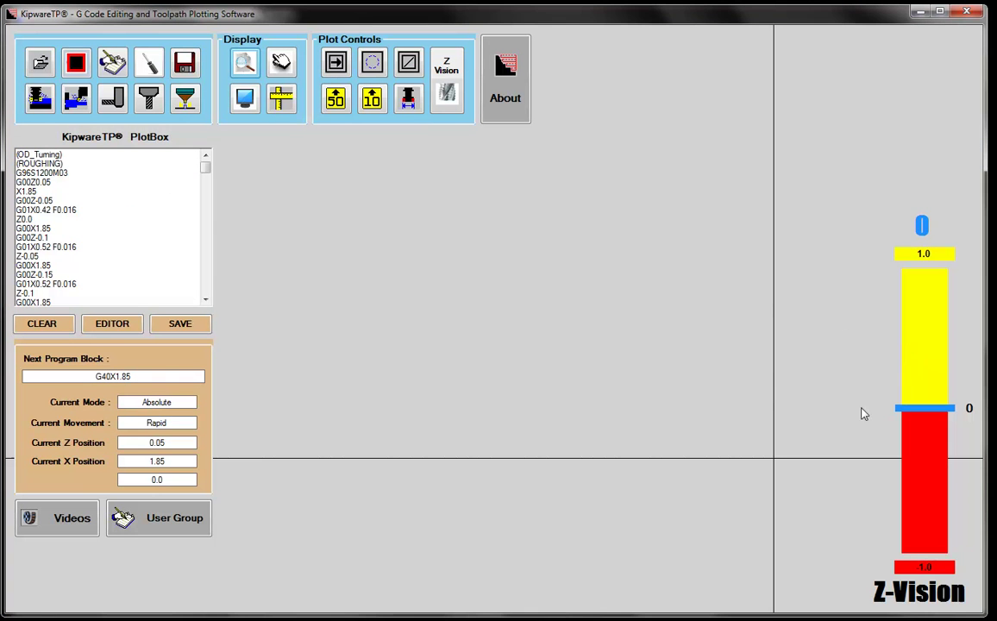
pyautogui.click(75, 97)
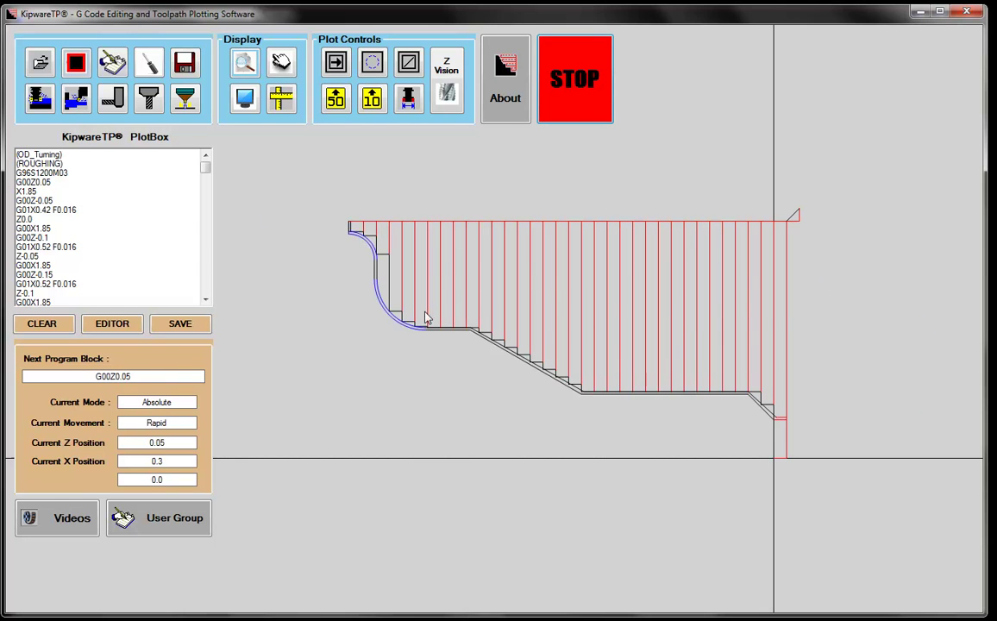
pyautogui.click(537, 365)
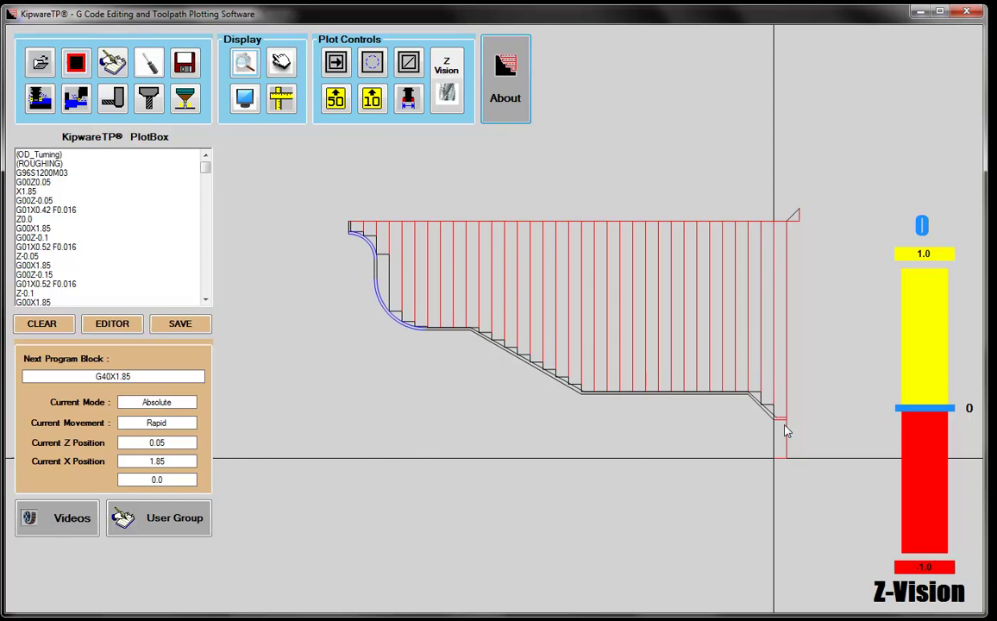
pyautogui.click(968, 13)
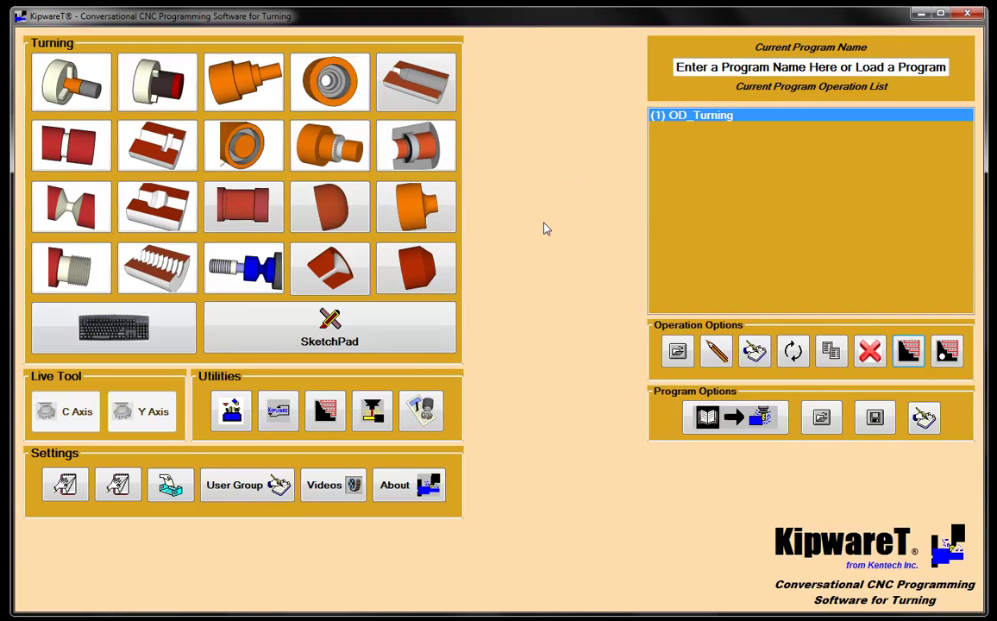
pyautogui.doubleClick(697, 116)
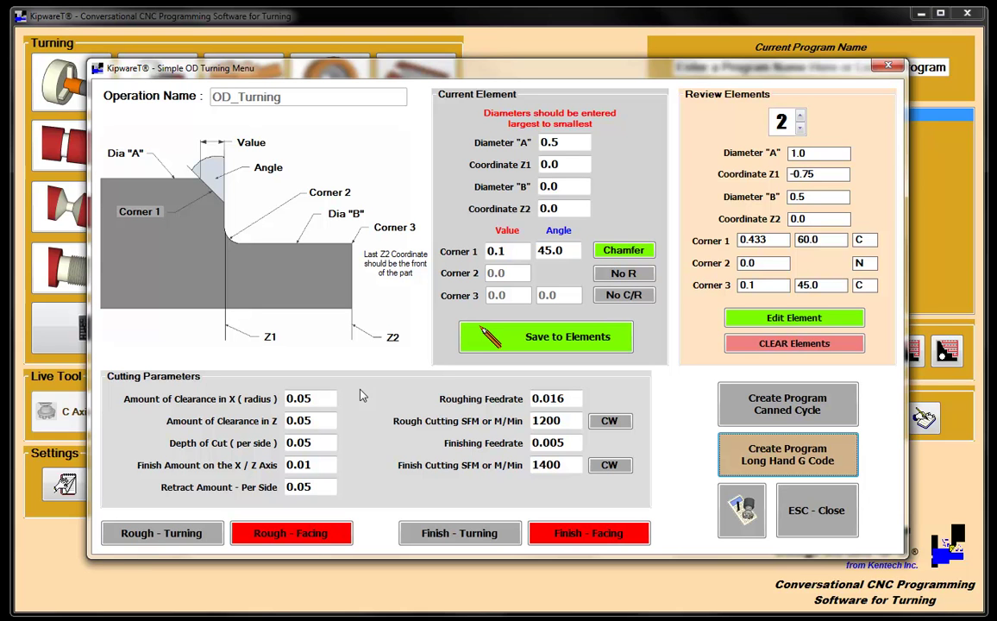
pyautogui.click(888, 65)
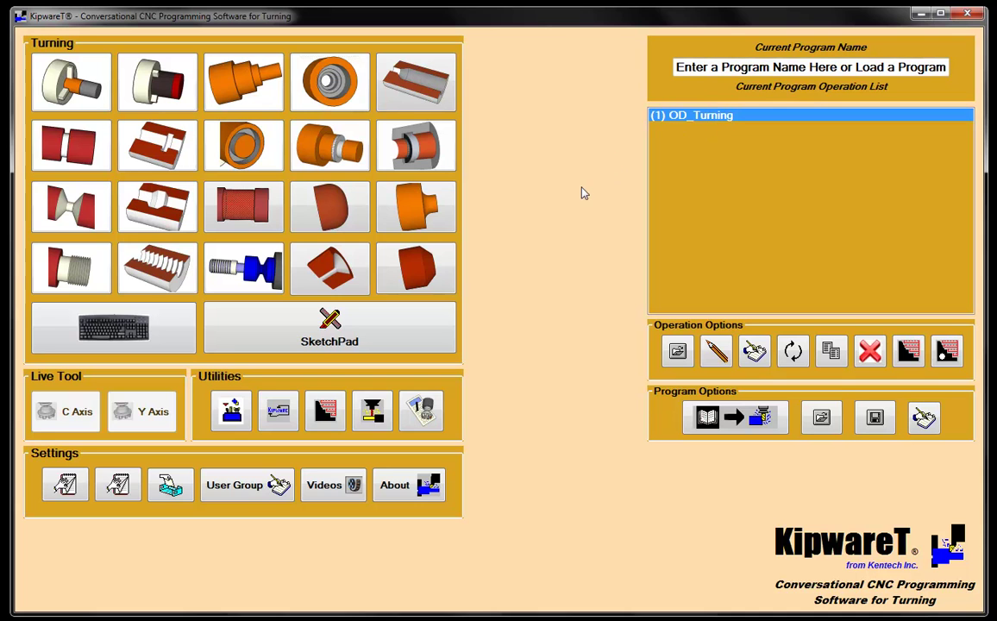